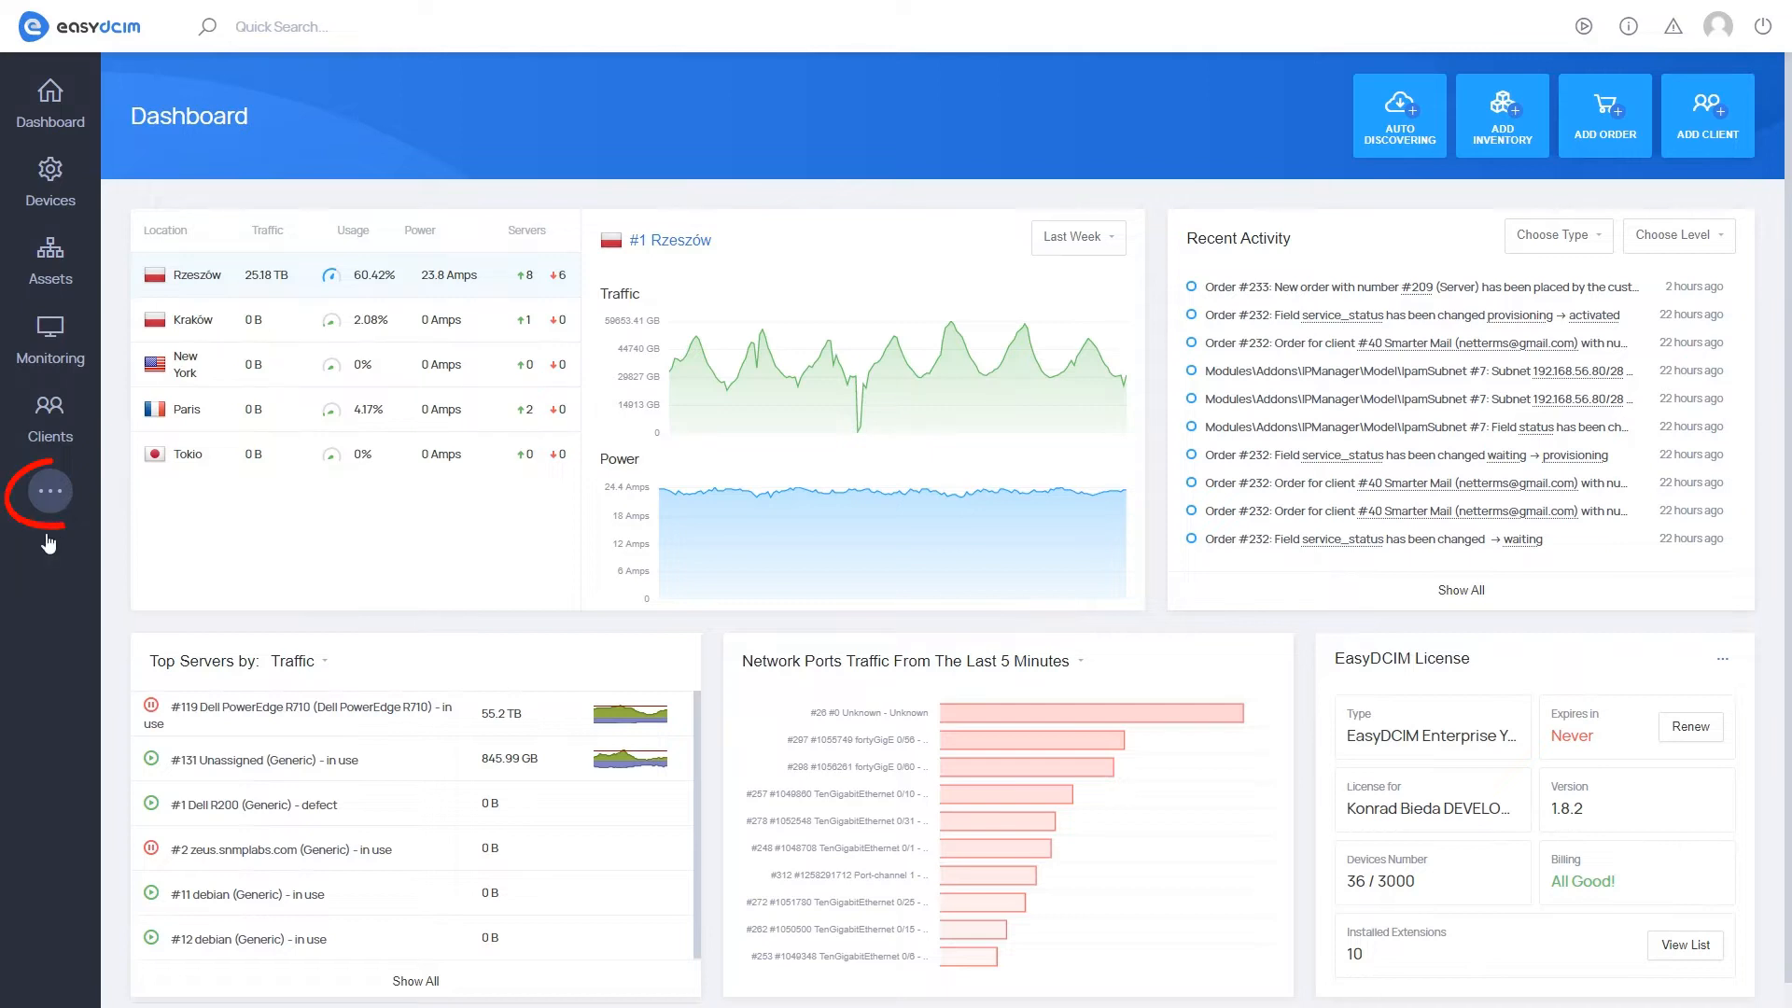
# Find the CentOS 8 (latest) template among the Local Provisioning Server's OS installation templates and make a copy of it.
pyautogui.click(52, 504)
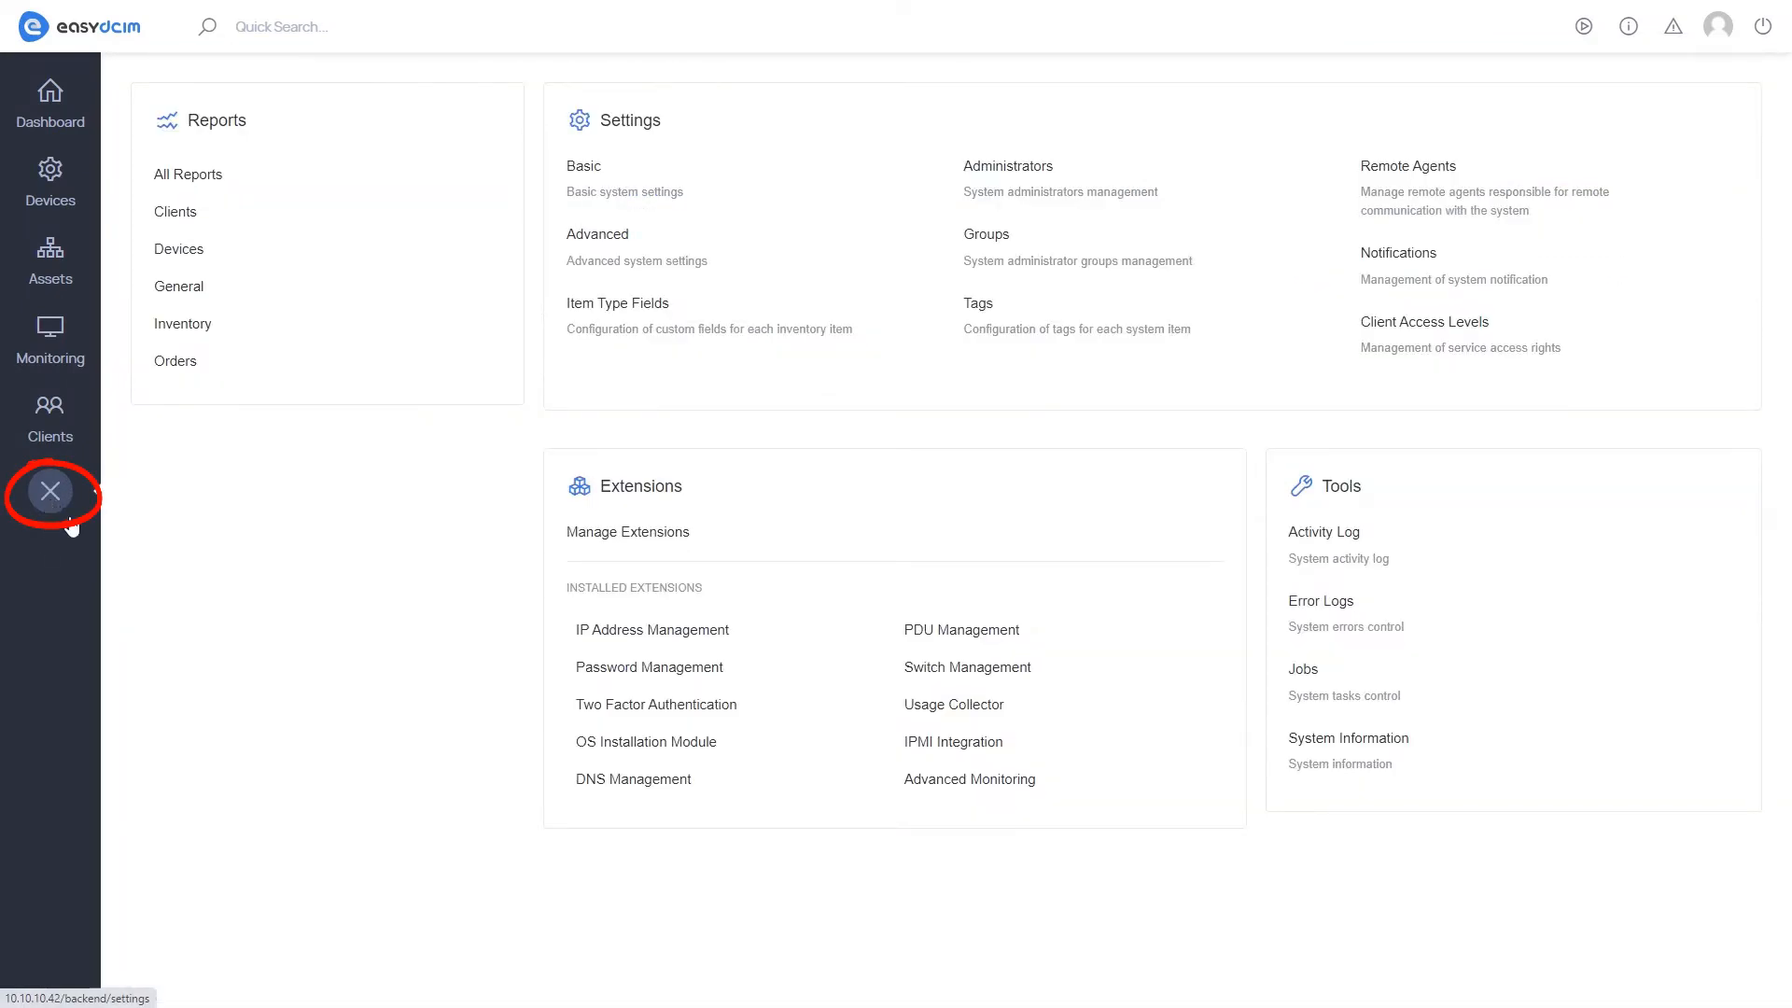
pyautogui.click(580, 744)
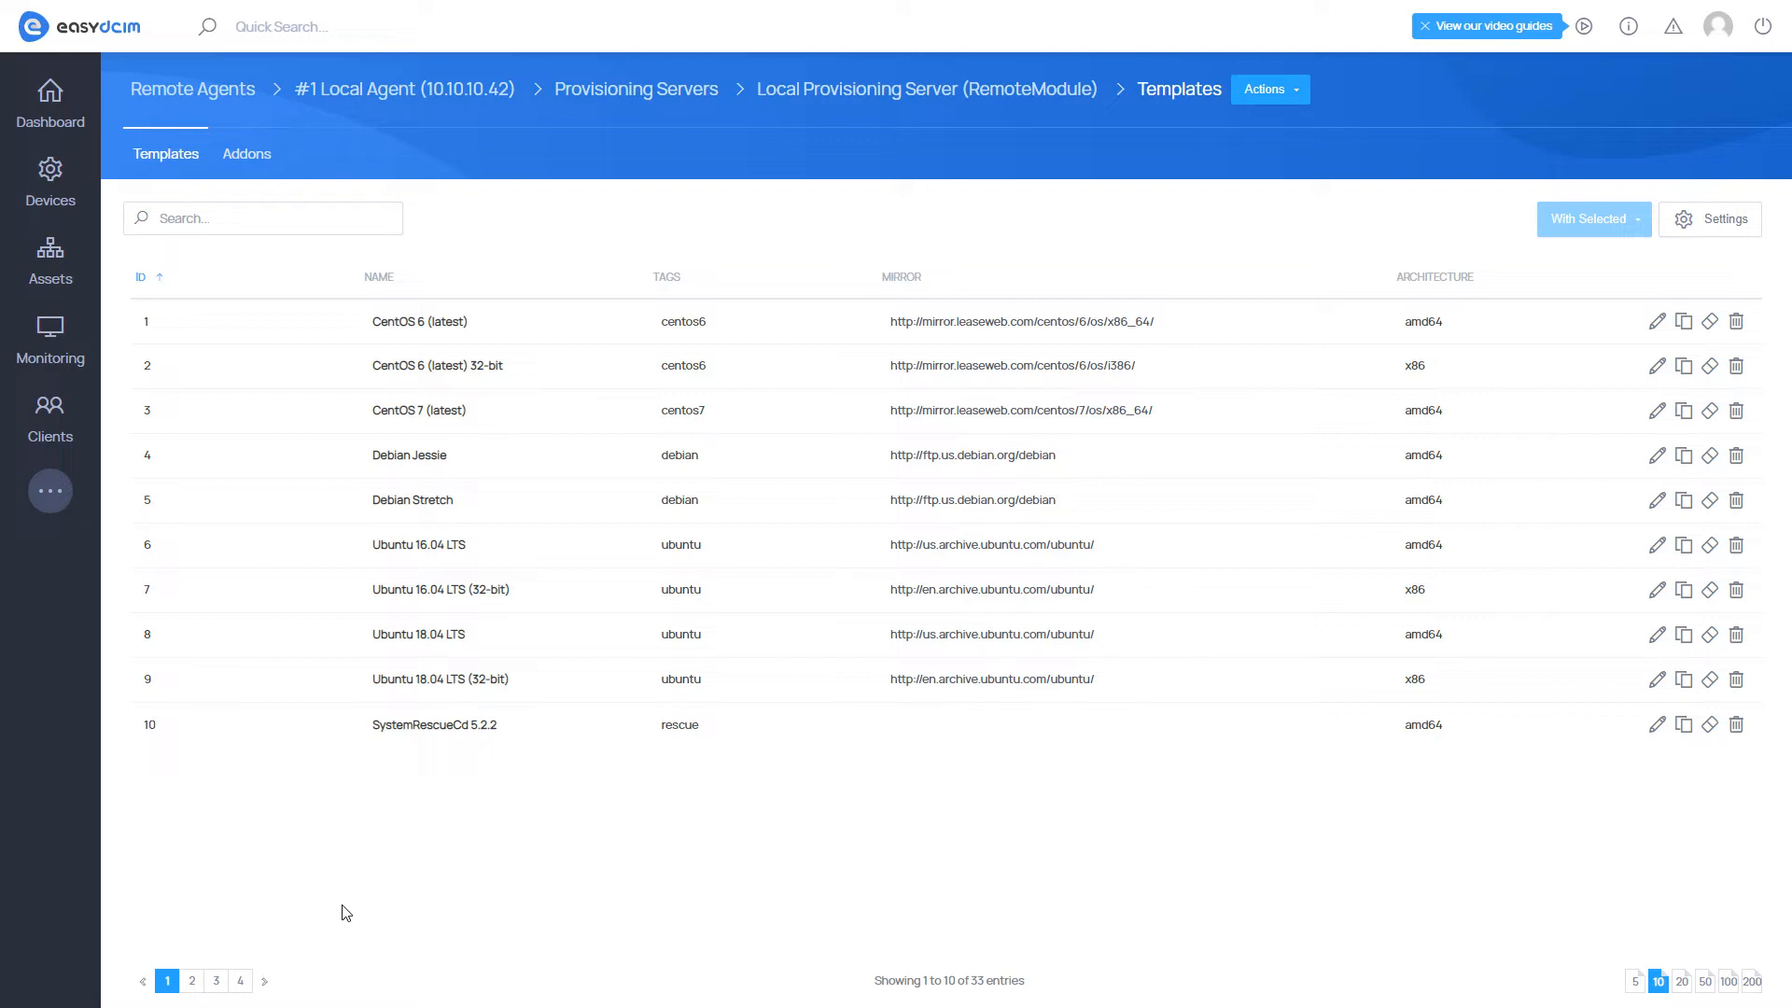
pyautogui.click(191, 981)
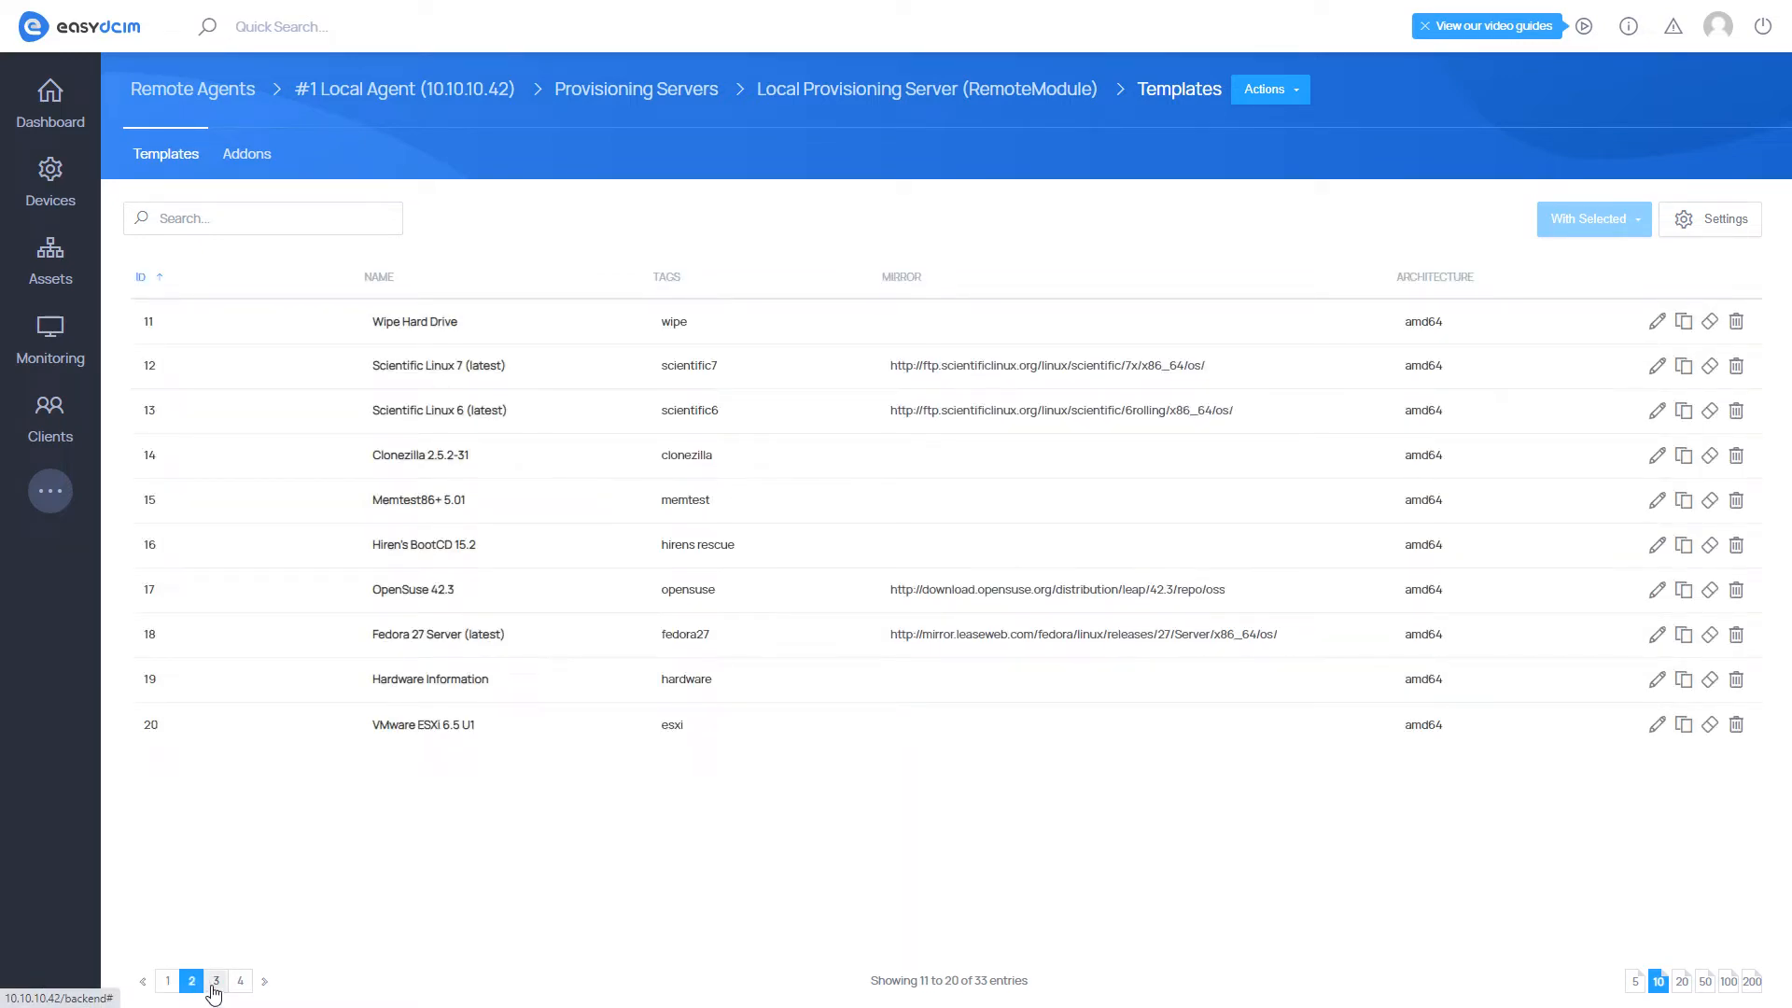
pyautogui.click(215, 982)
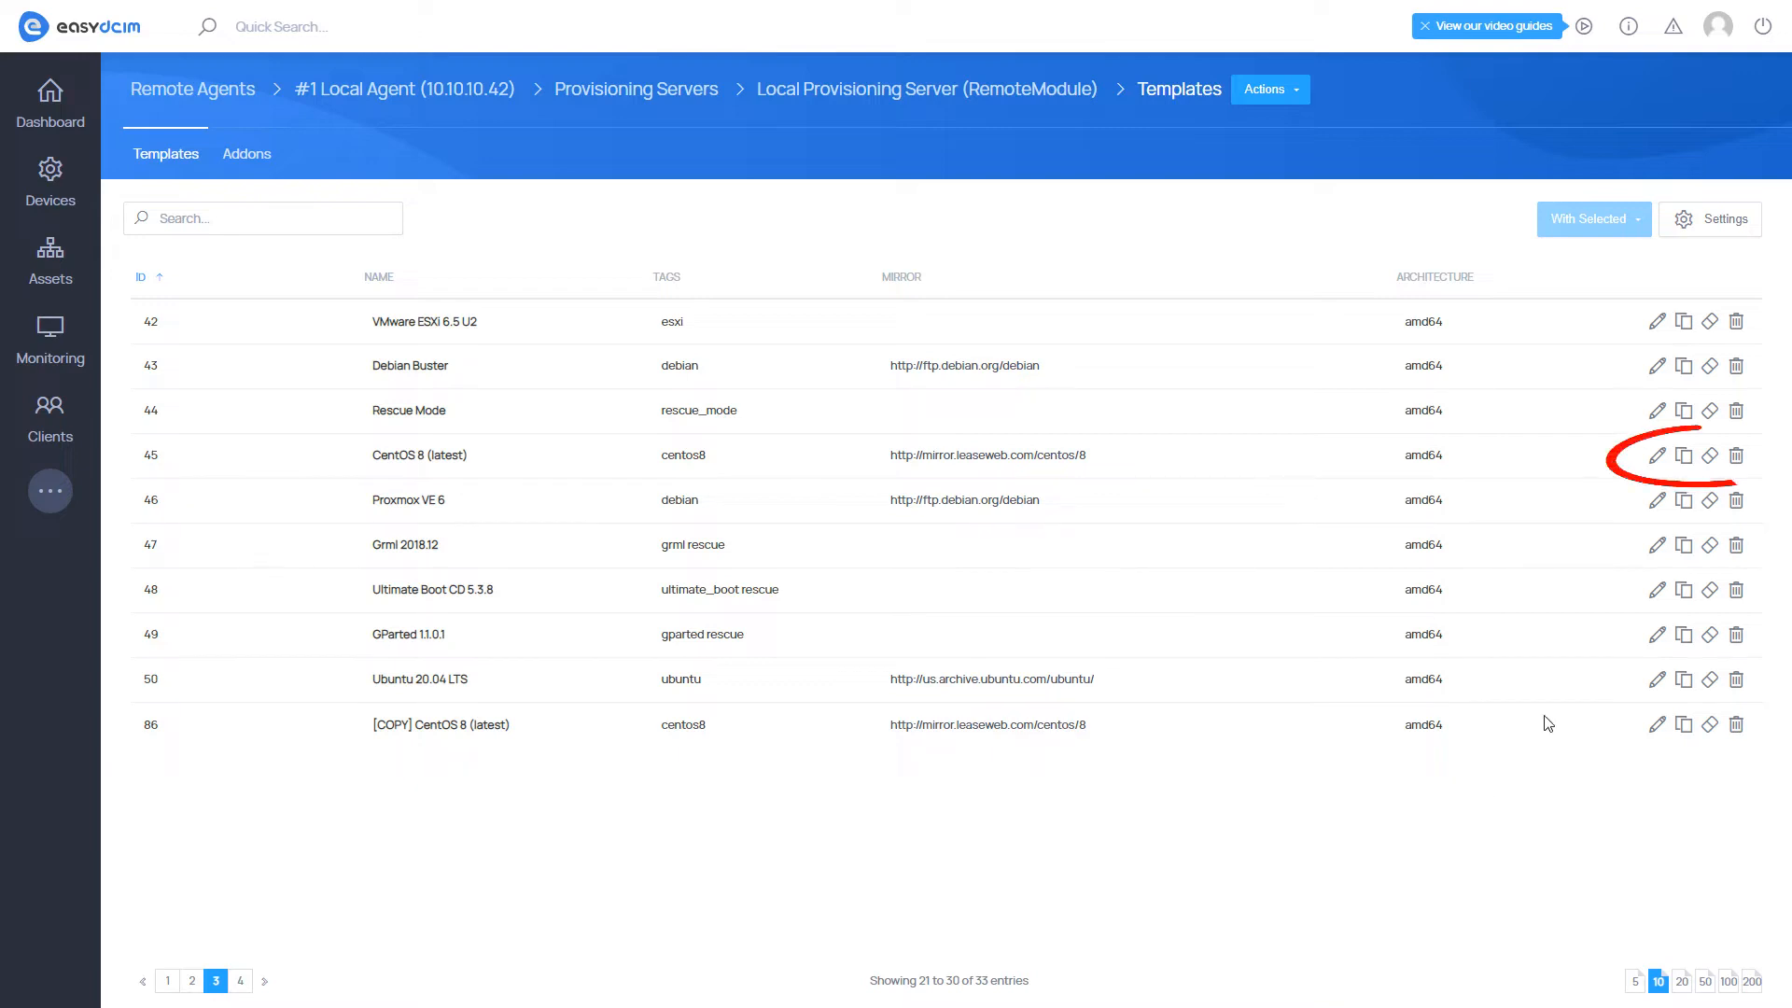
pyautogui.click(1682, 467)
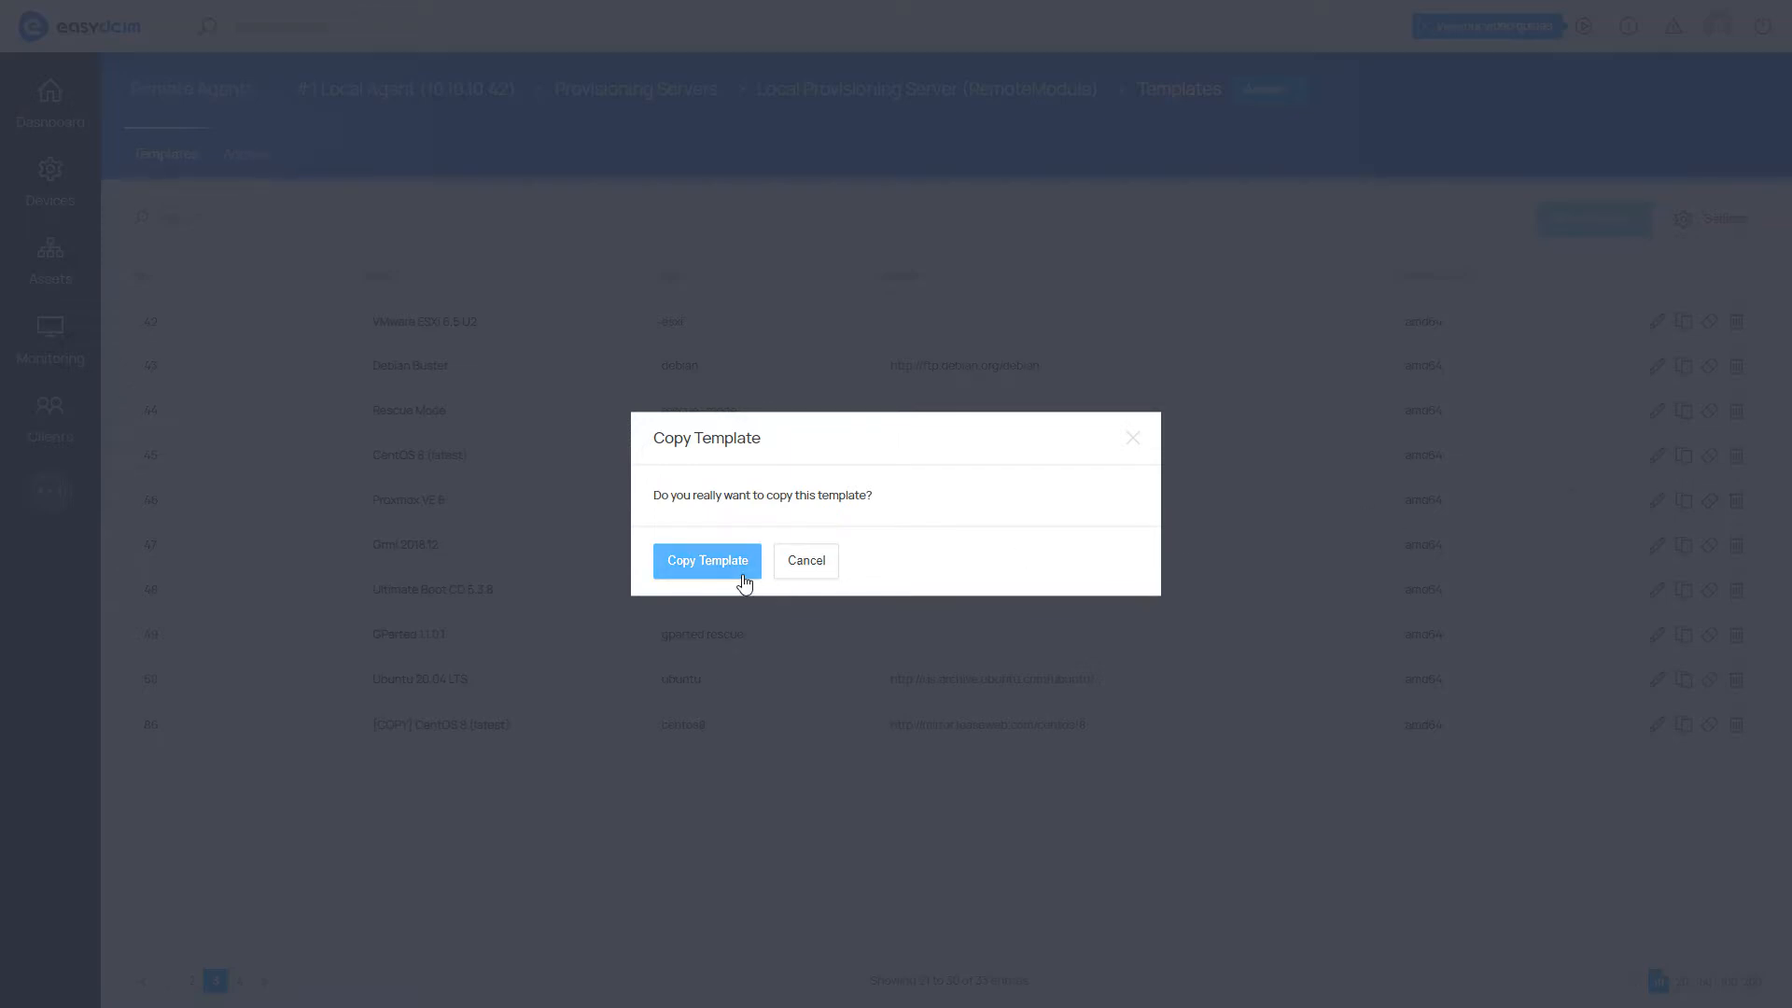
pyautogui.click(707, 561)
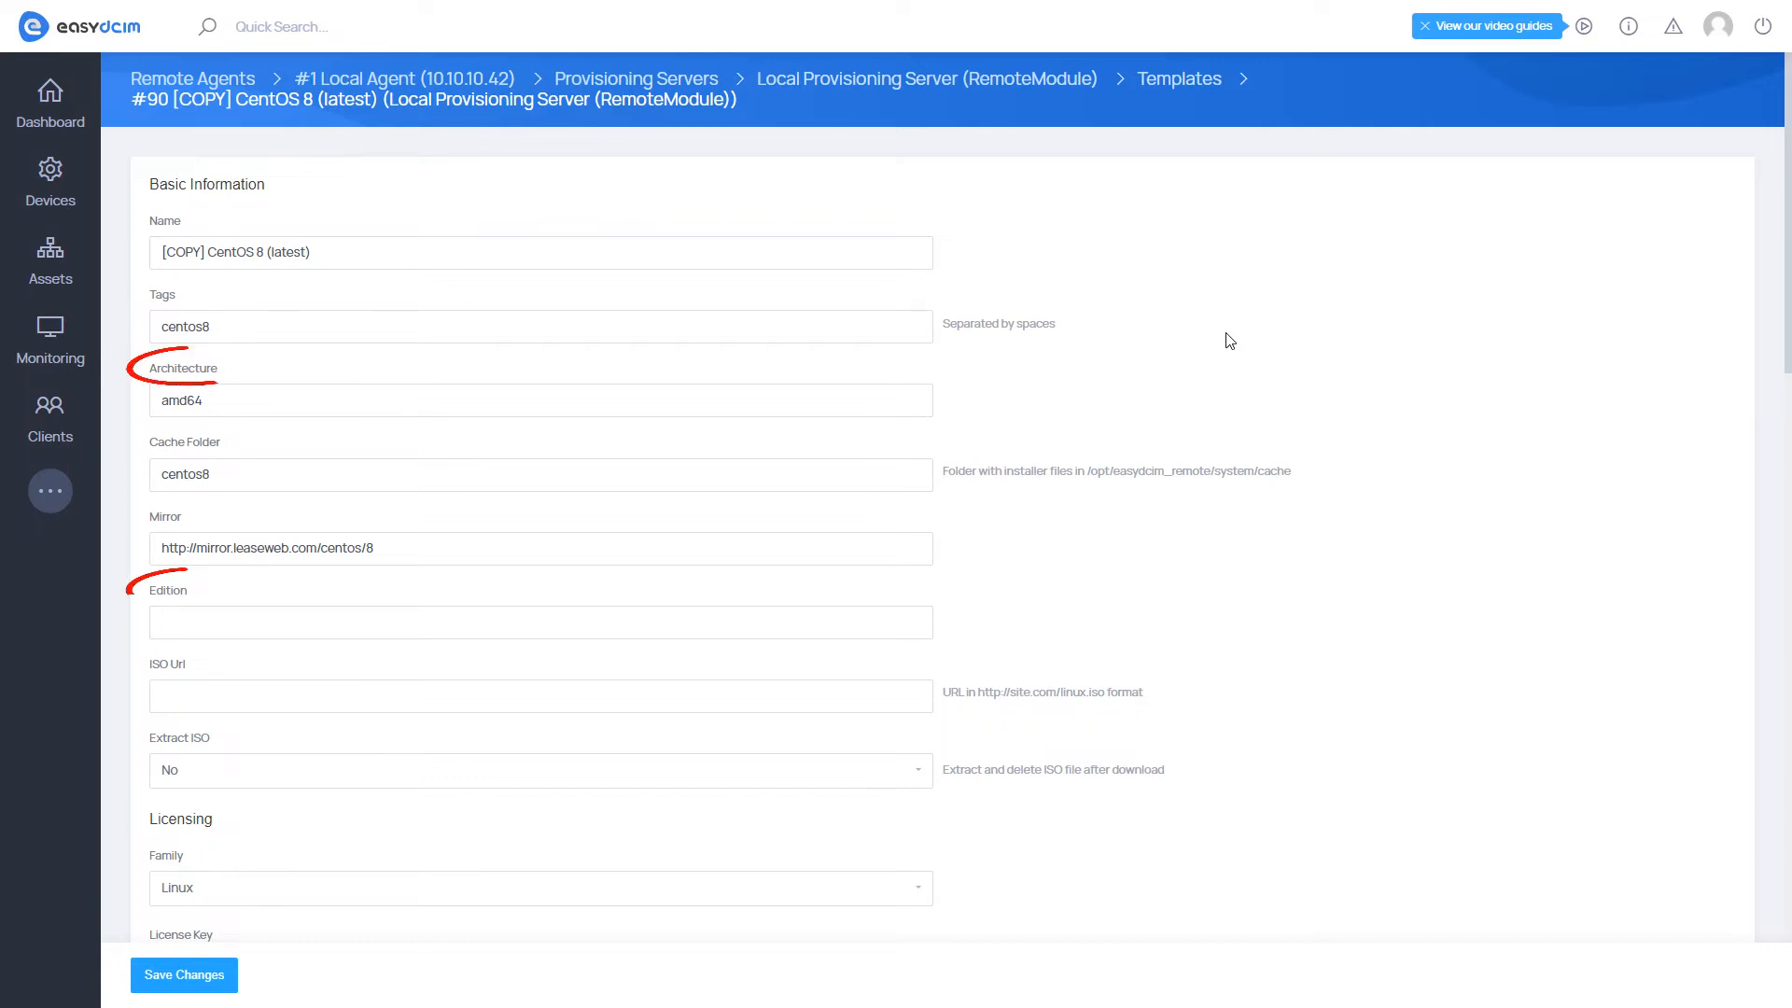
pyautogui.scroll(-8, 1230, 341)
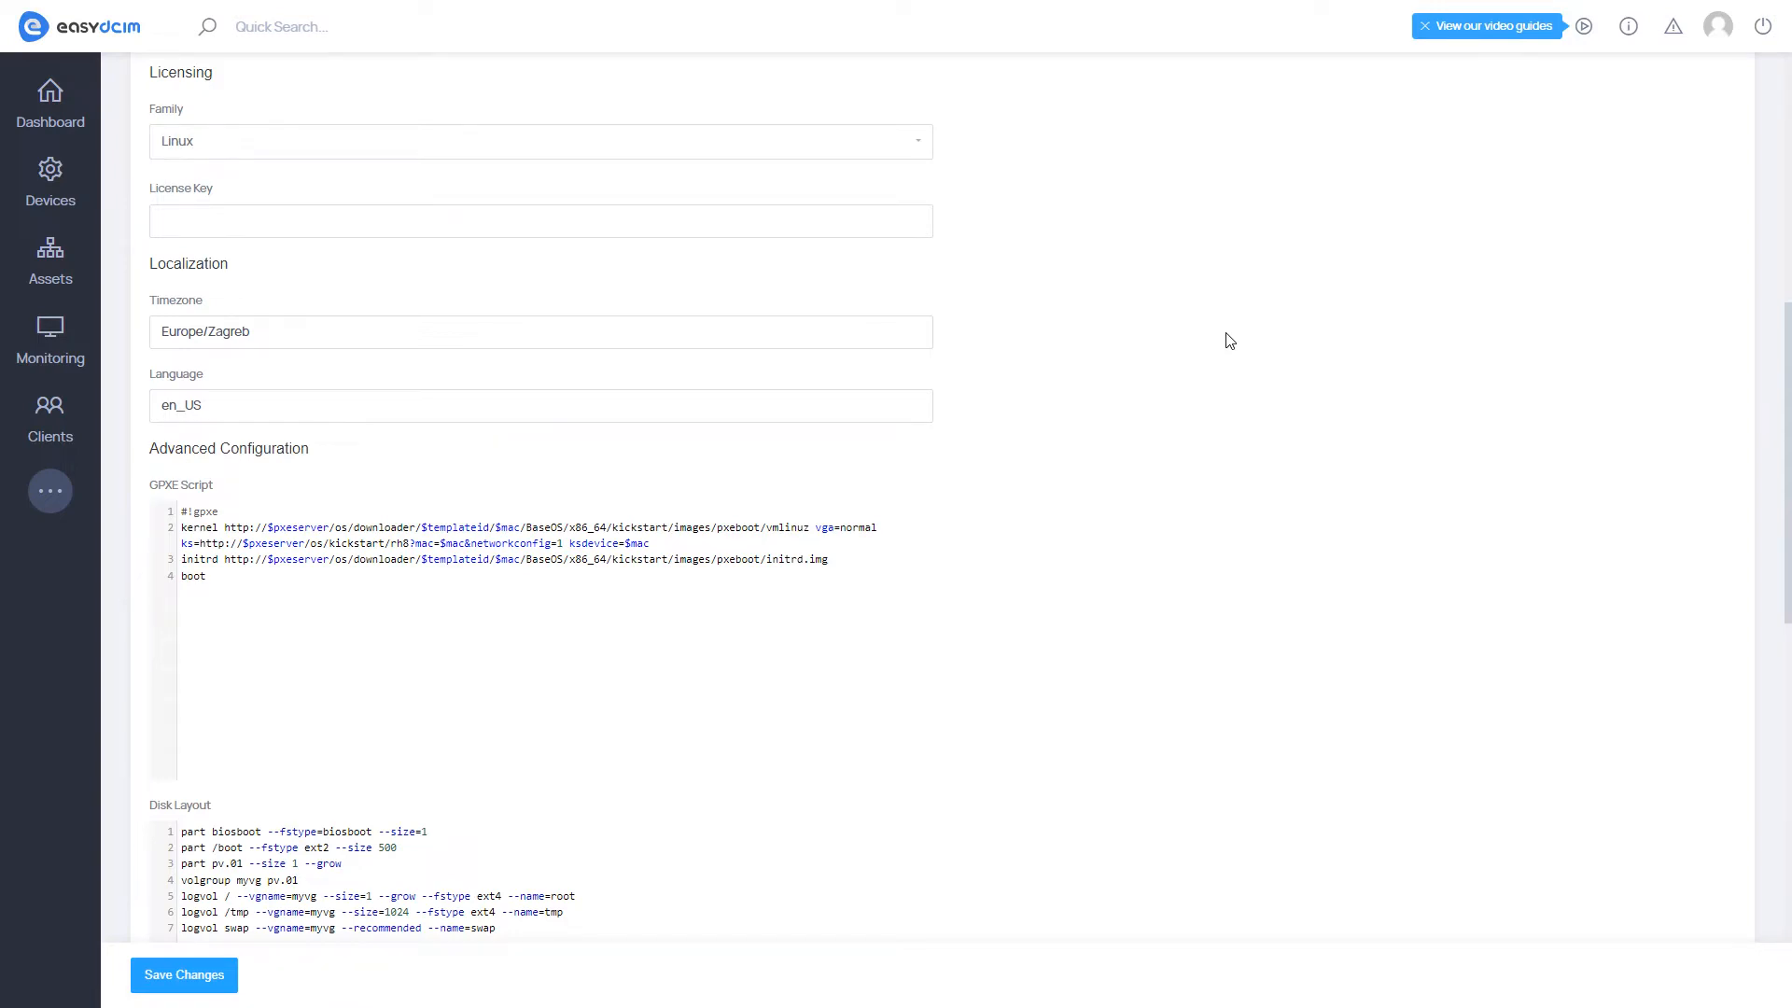
pyautogui.scroll(8, 1230, 341)
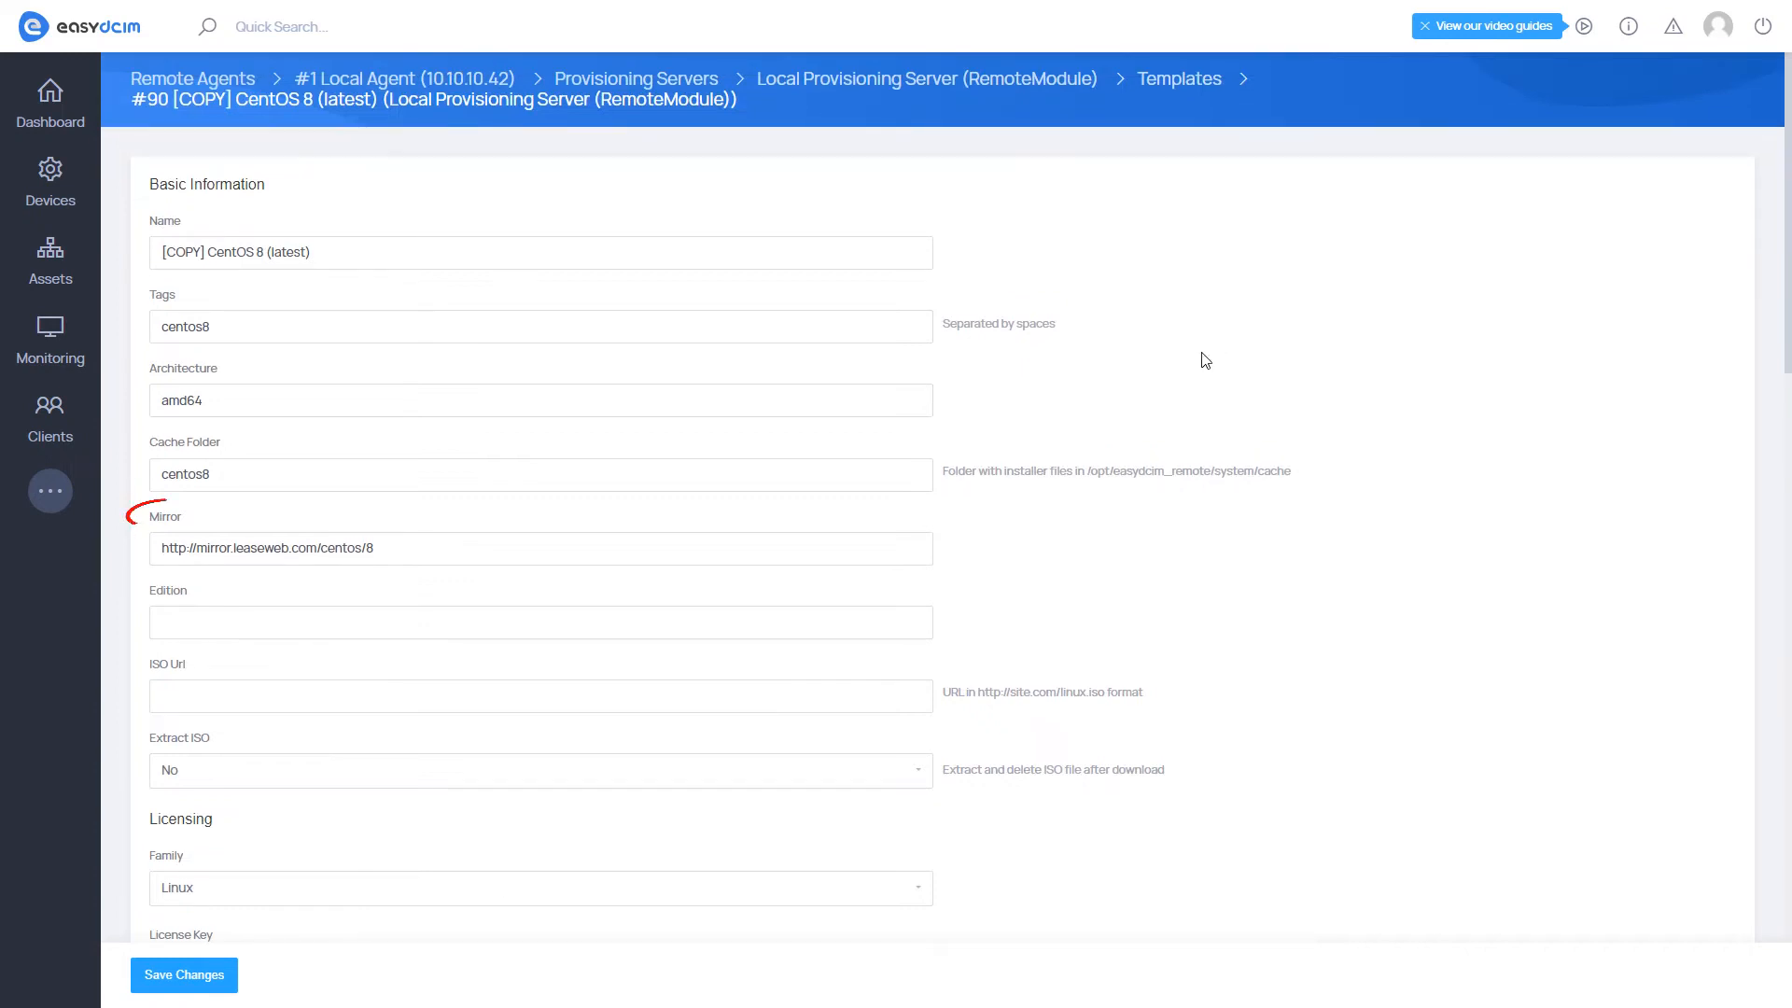
pyautogui.click(229, 550)
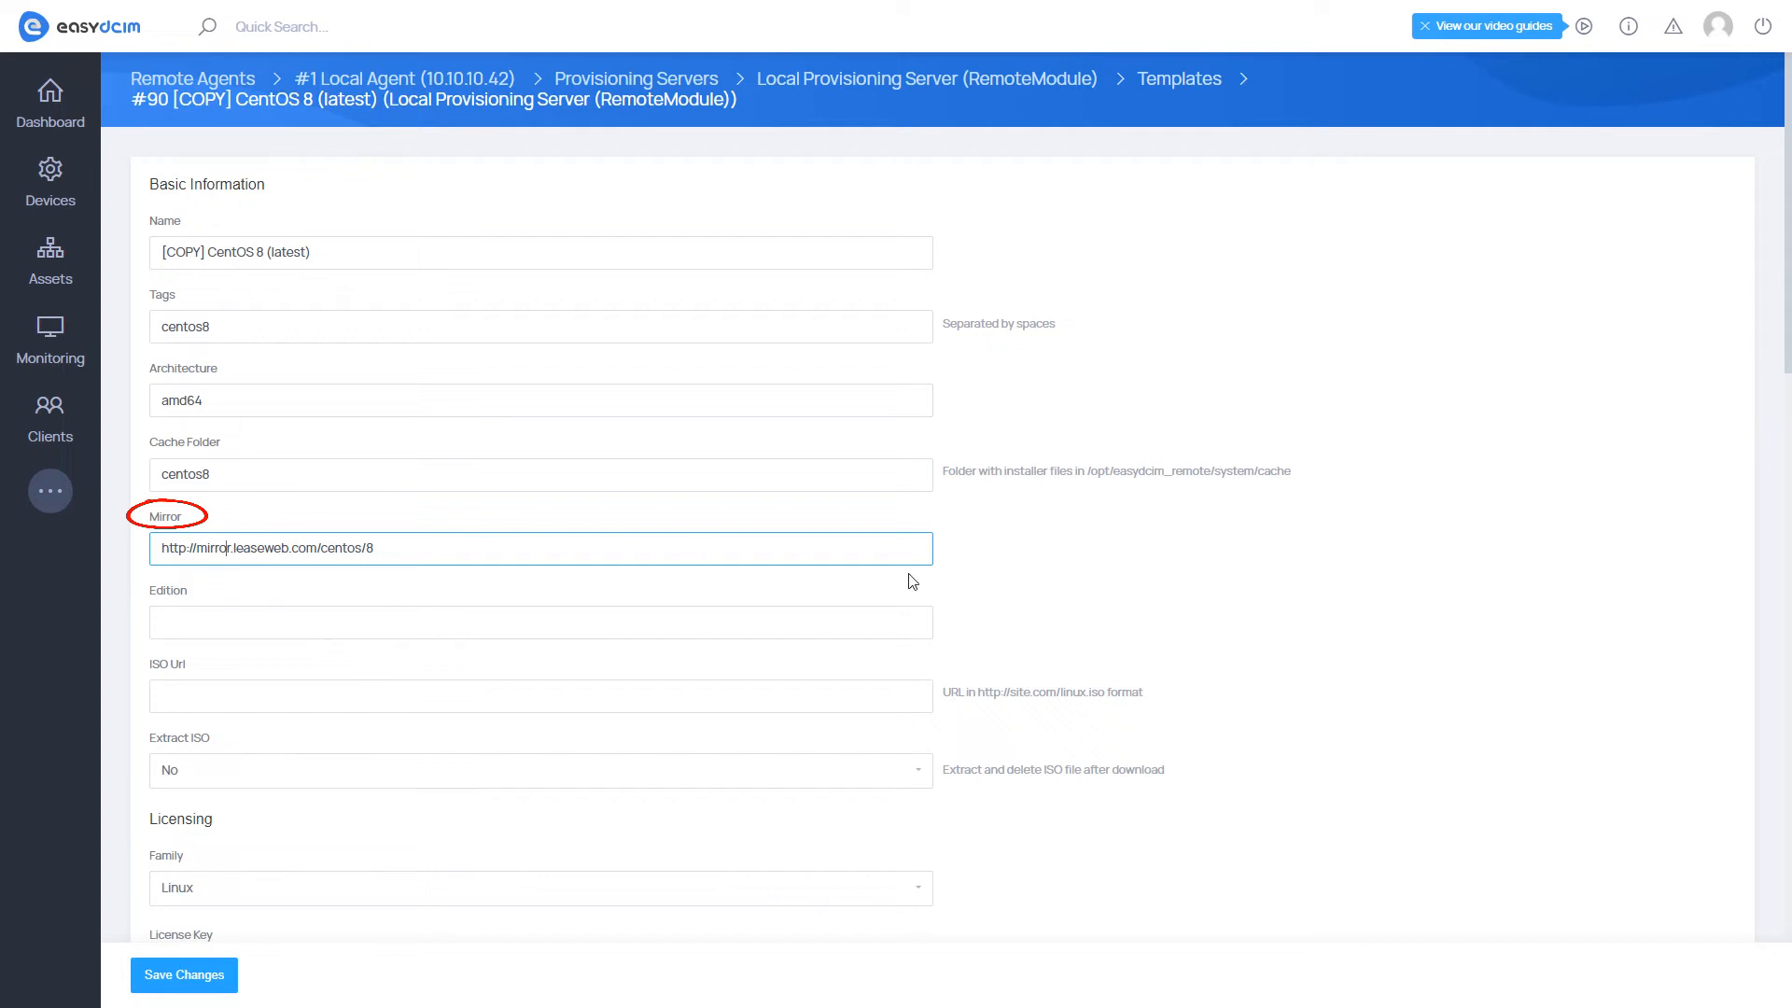
pyautogui.press('BackSpace')
pyautogui.press('BackSpace')
pyautogui.press('BackSpace')
pyautogui.press('BackSpace')
pyautogui.press('BackSpace')
pyautogui.press('BackSpace')
pyautogui.write('repository')
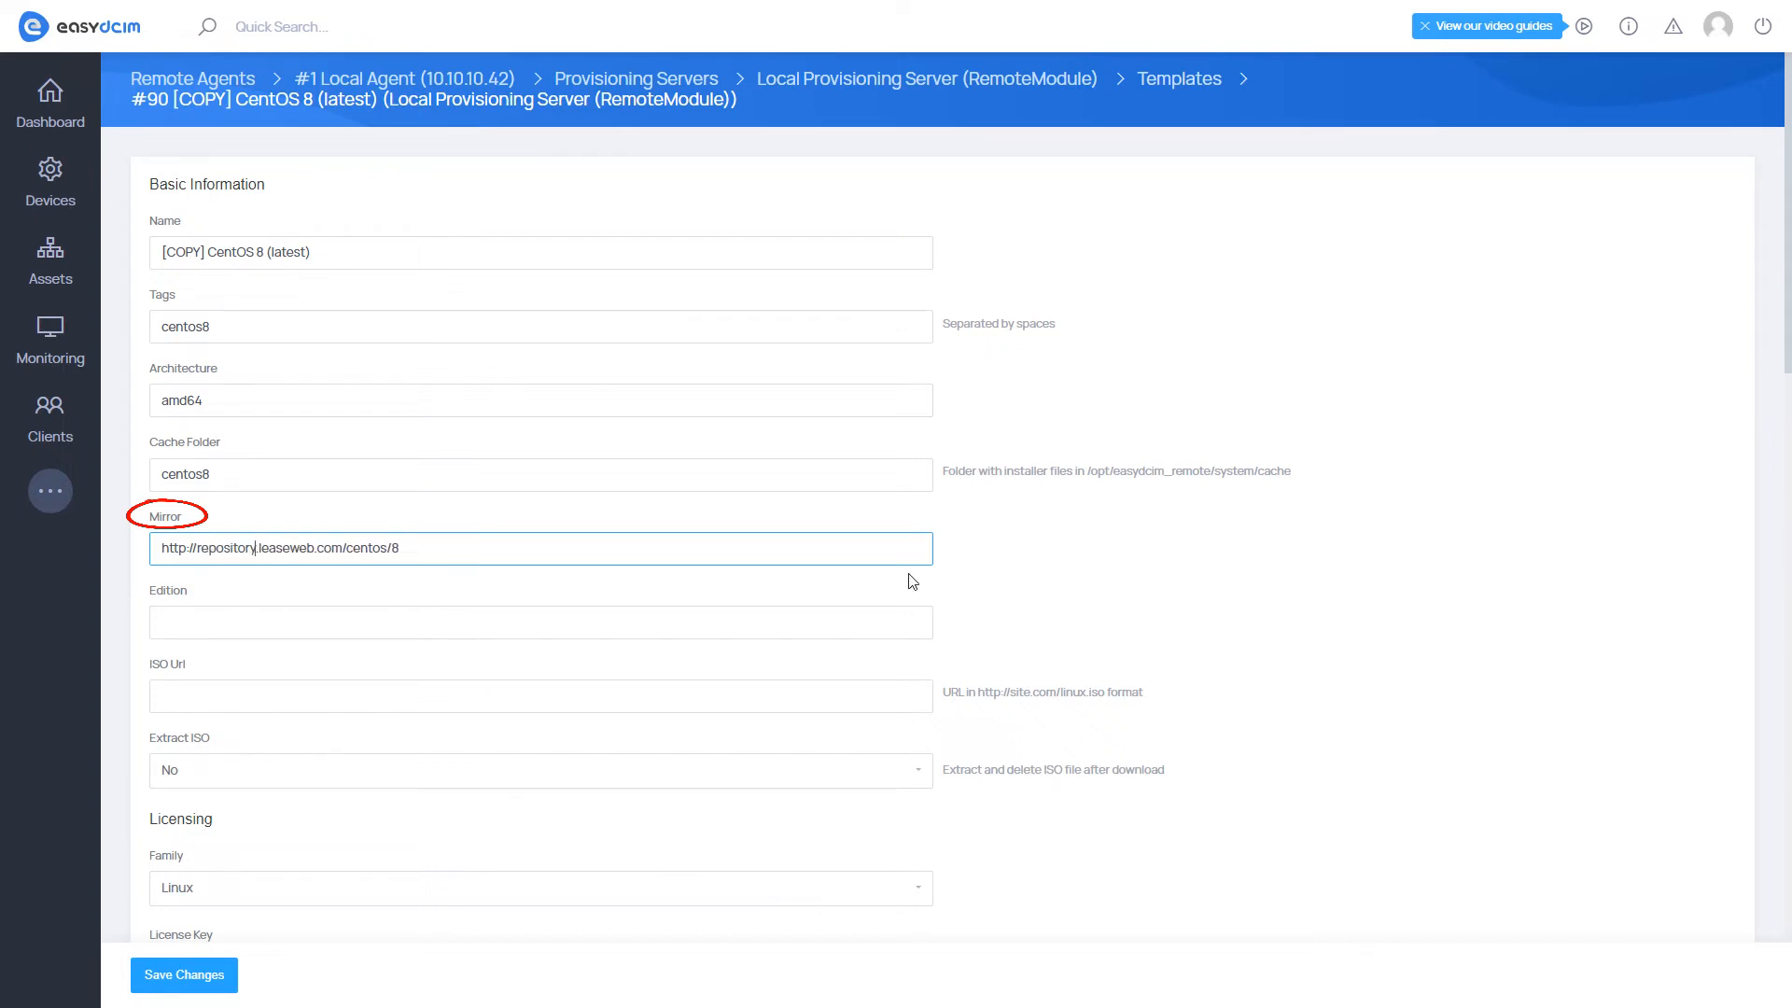
pyautogui.click(912, 581)
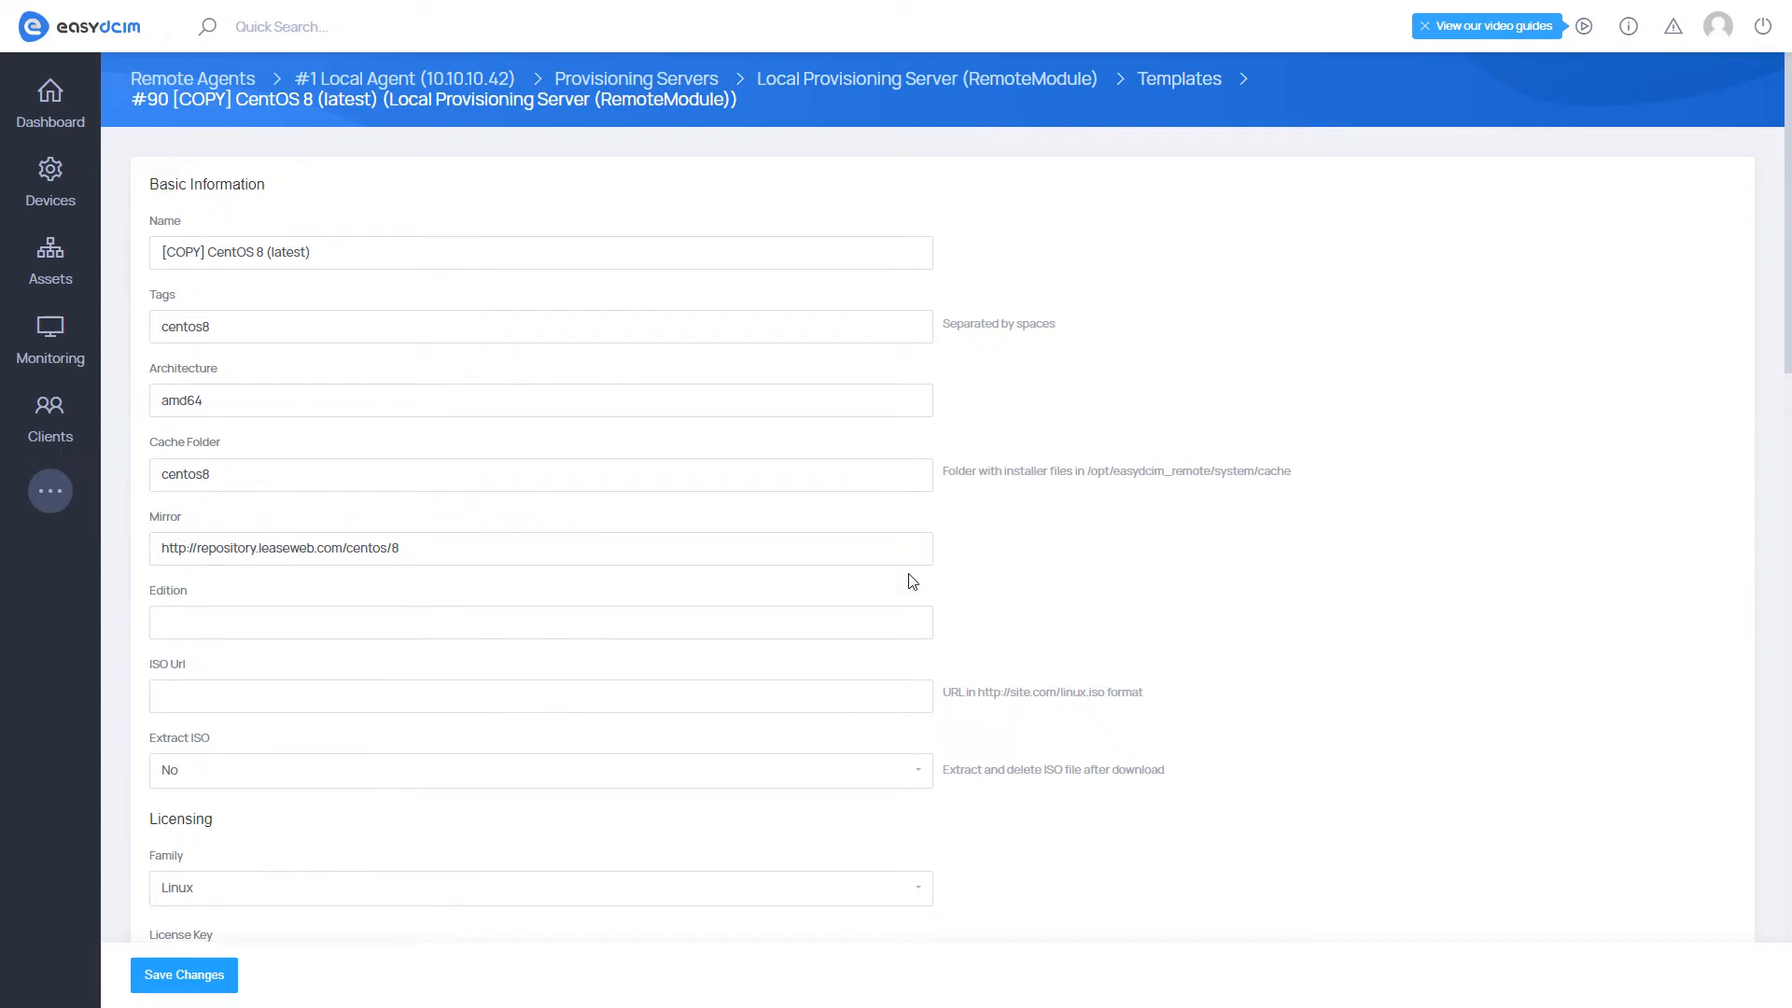
# Set the /boot partition size to 1000 in the template's disk layout.
pyautogui.scroll(-15, 1222, 646)
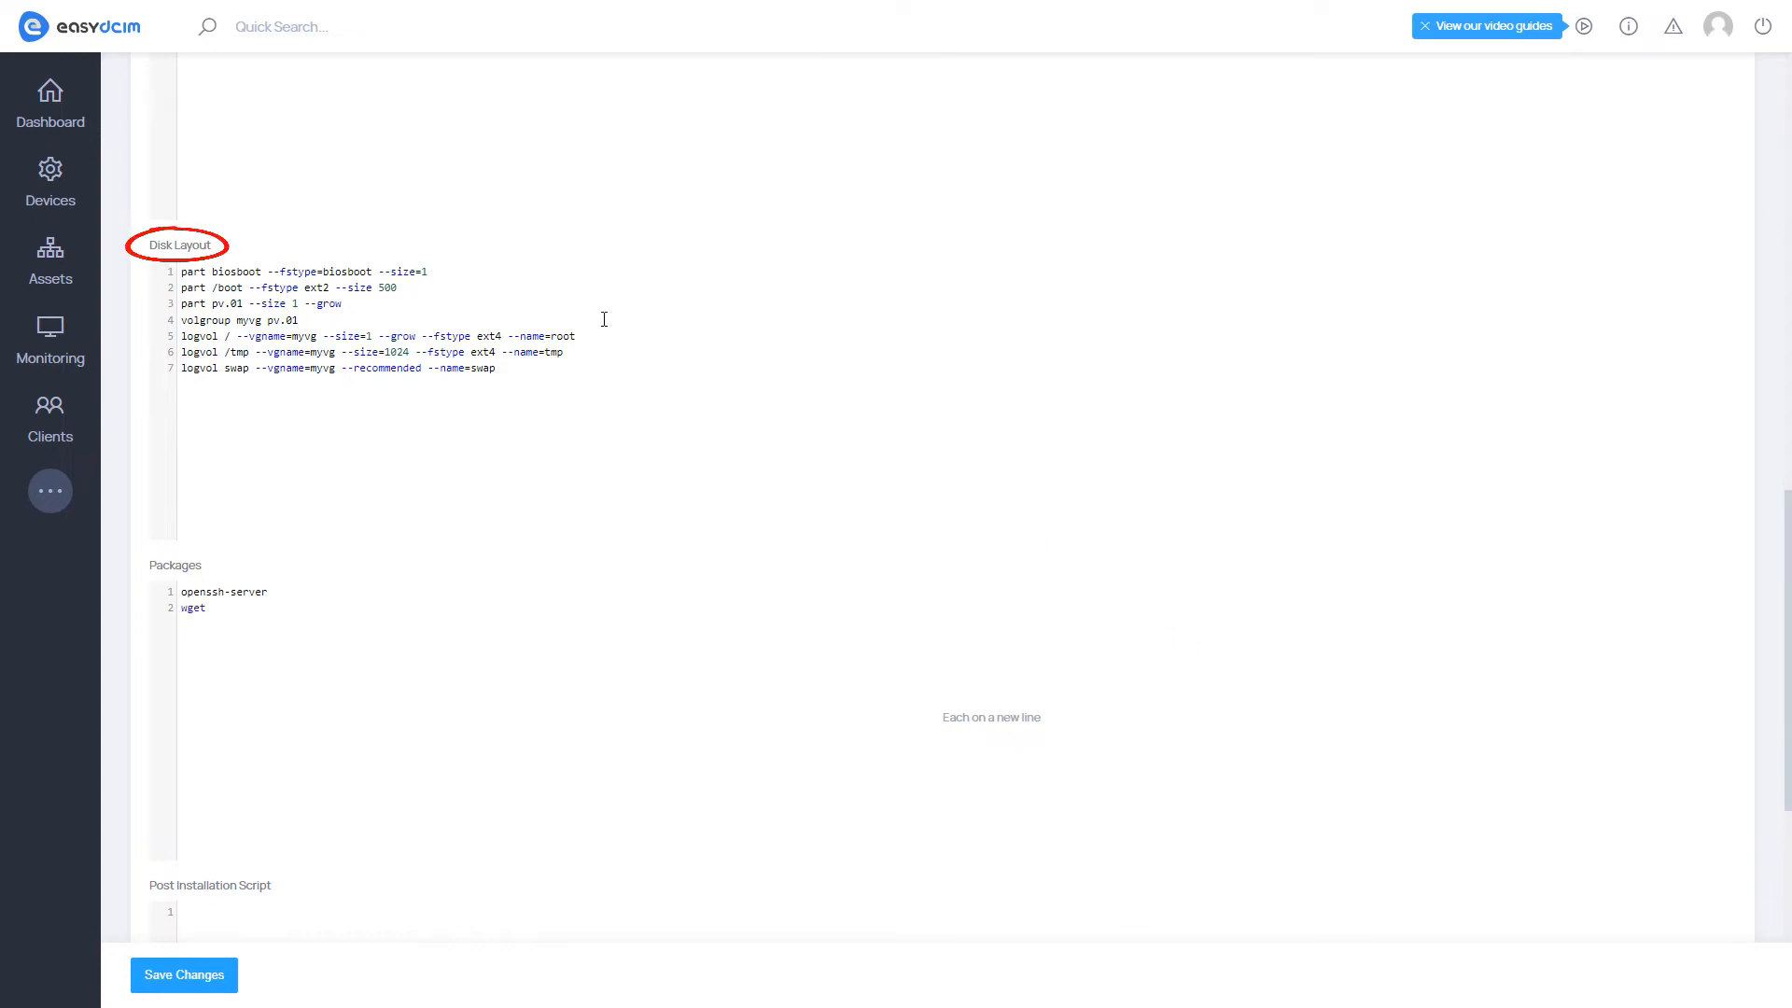
pyautogui.click(423, 292)
pyautogui.press('BackSpace')
pyautogui.press('BackSpace')
pyautogui.press('BackSpace')
pyautogui.write('1000')
# Add curl on a new line of the template's packages and enter "mkdir /home/post" as the post-installation script.
pyautogui.click(375, 615)
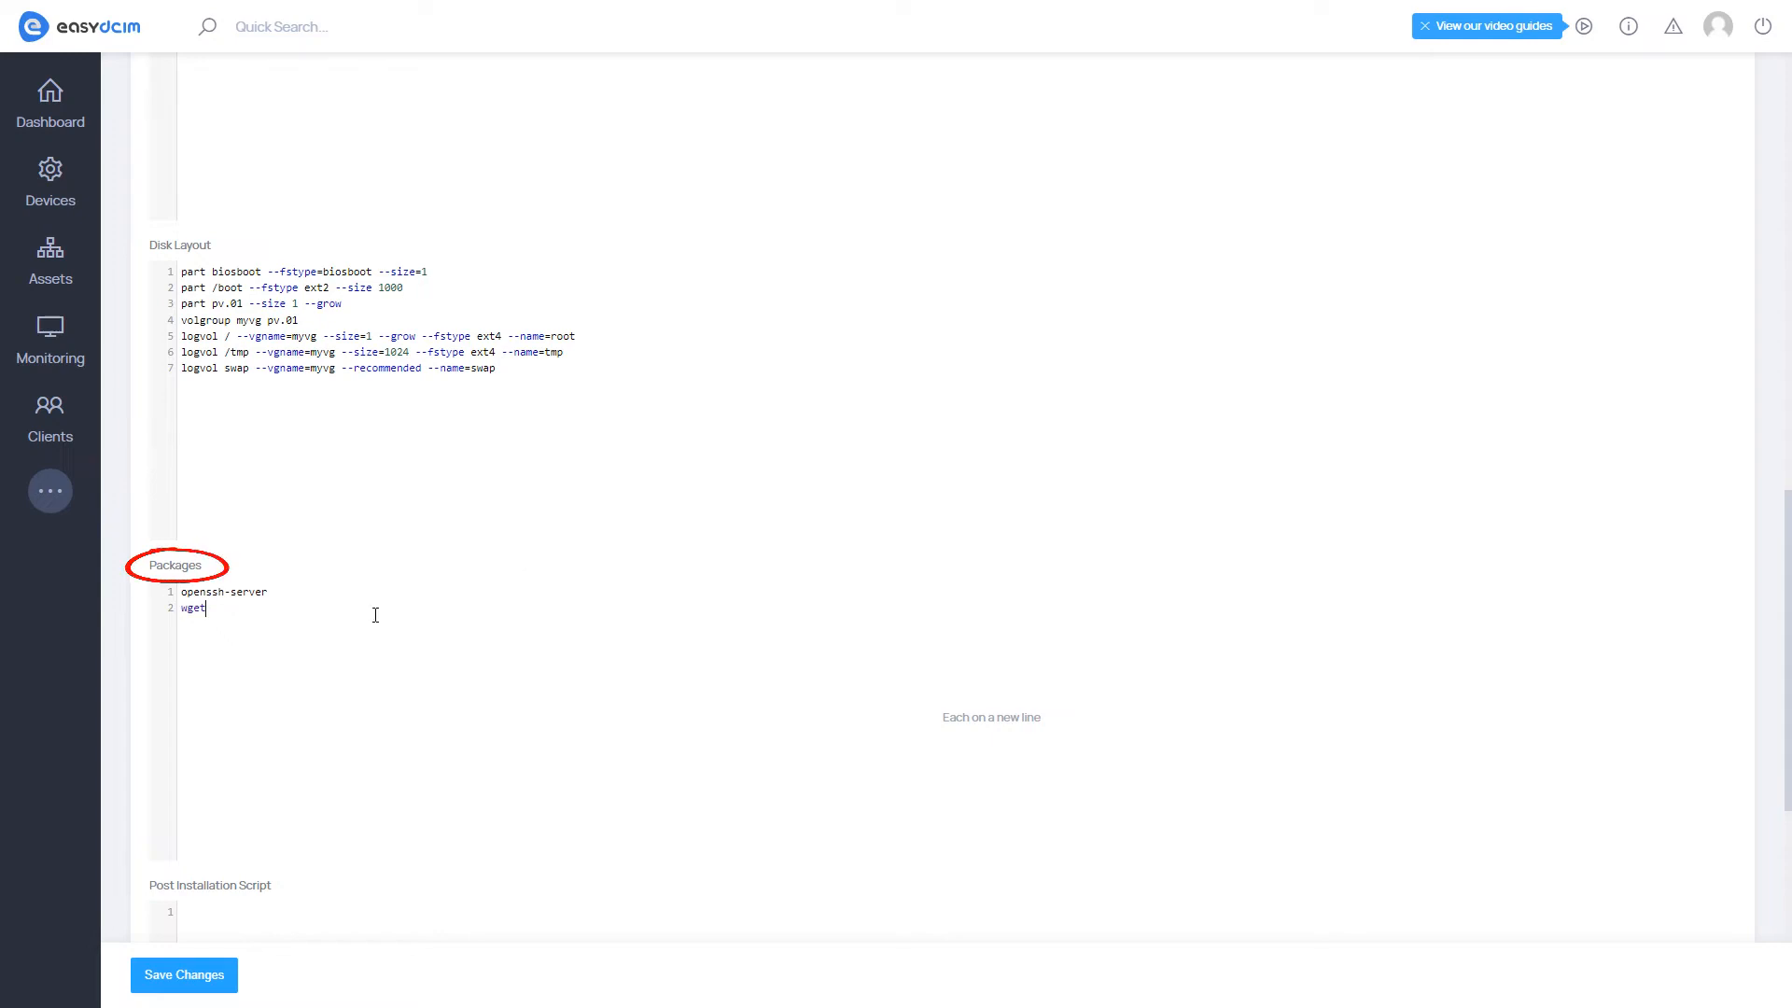
pyautogui.write('curl')
pyautogui.scroll(-3, 1144, 787)
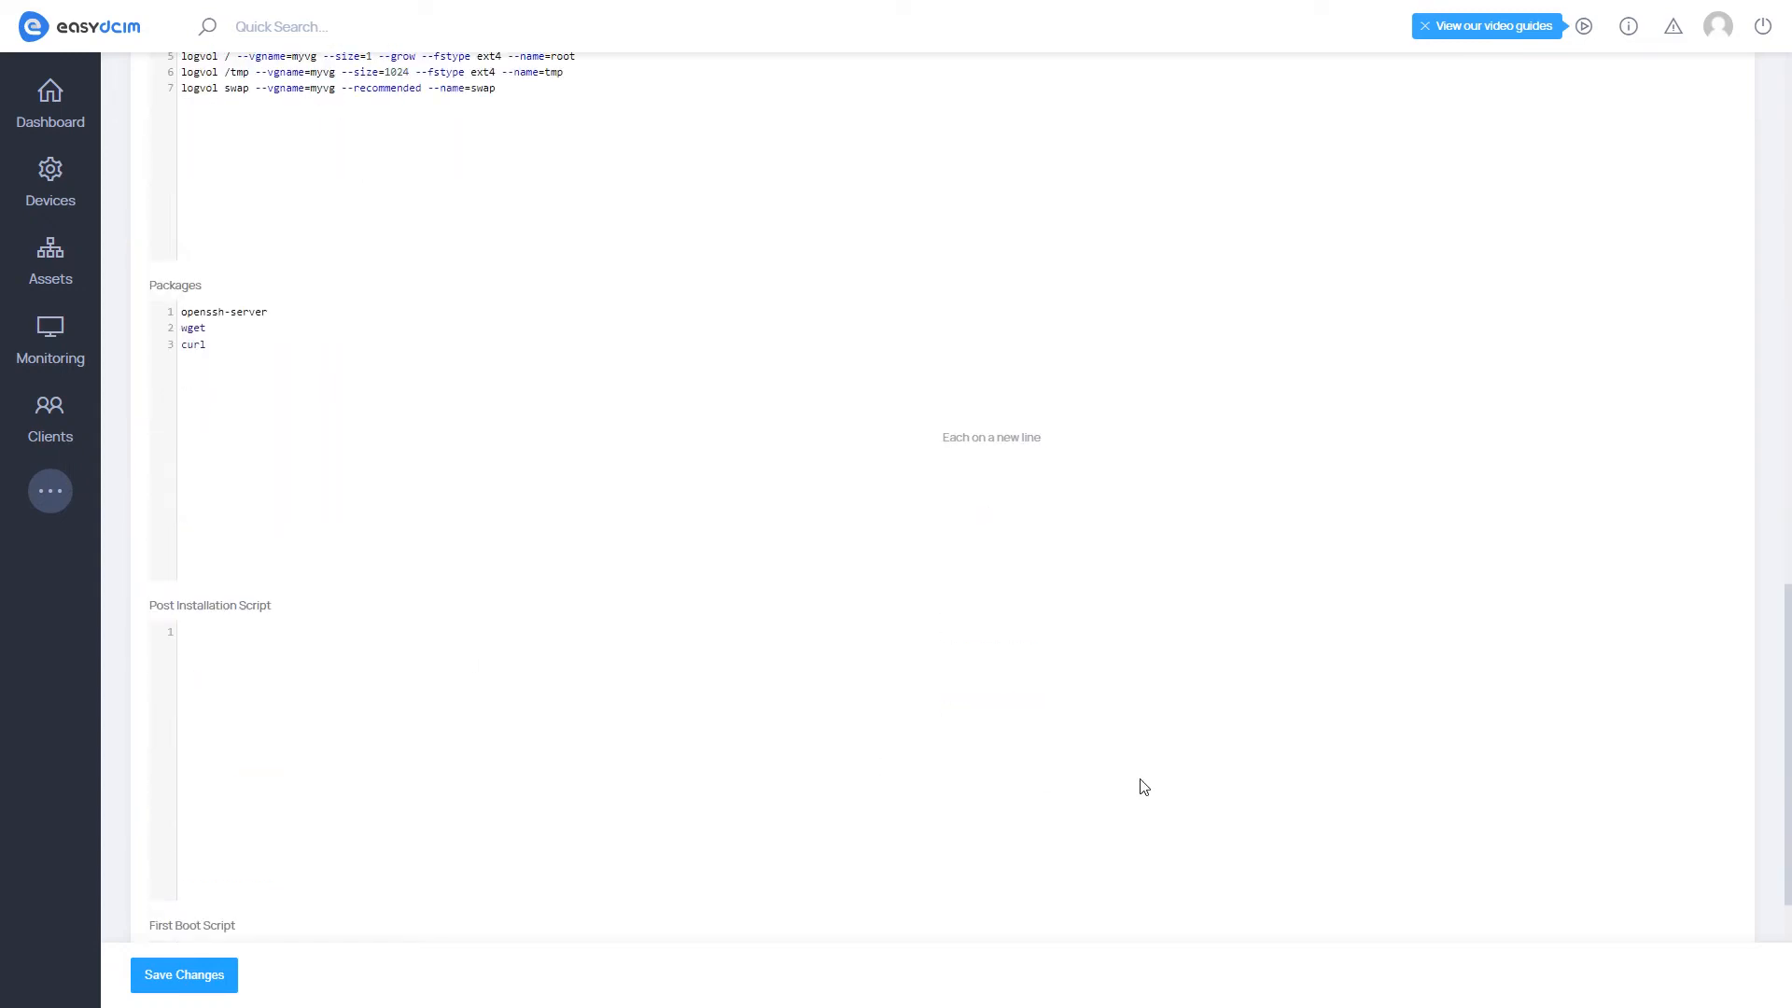
pyautogui.click(533, 676)
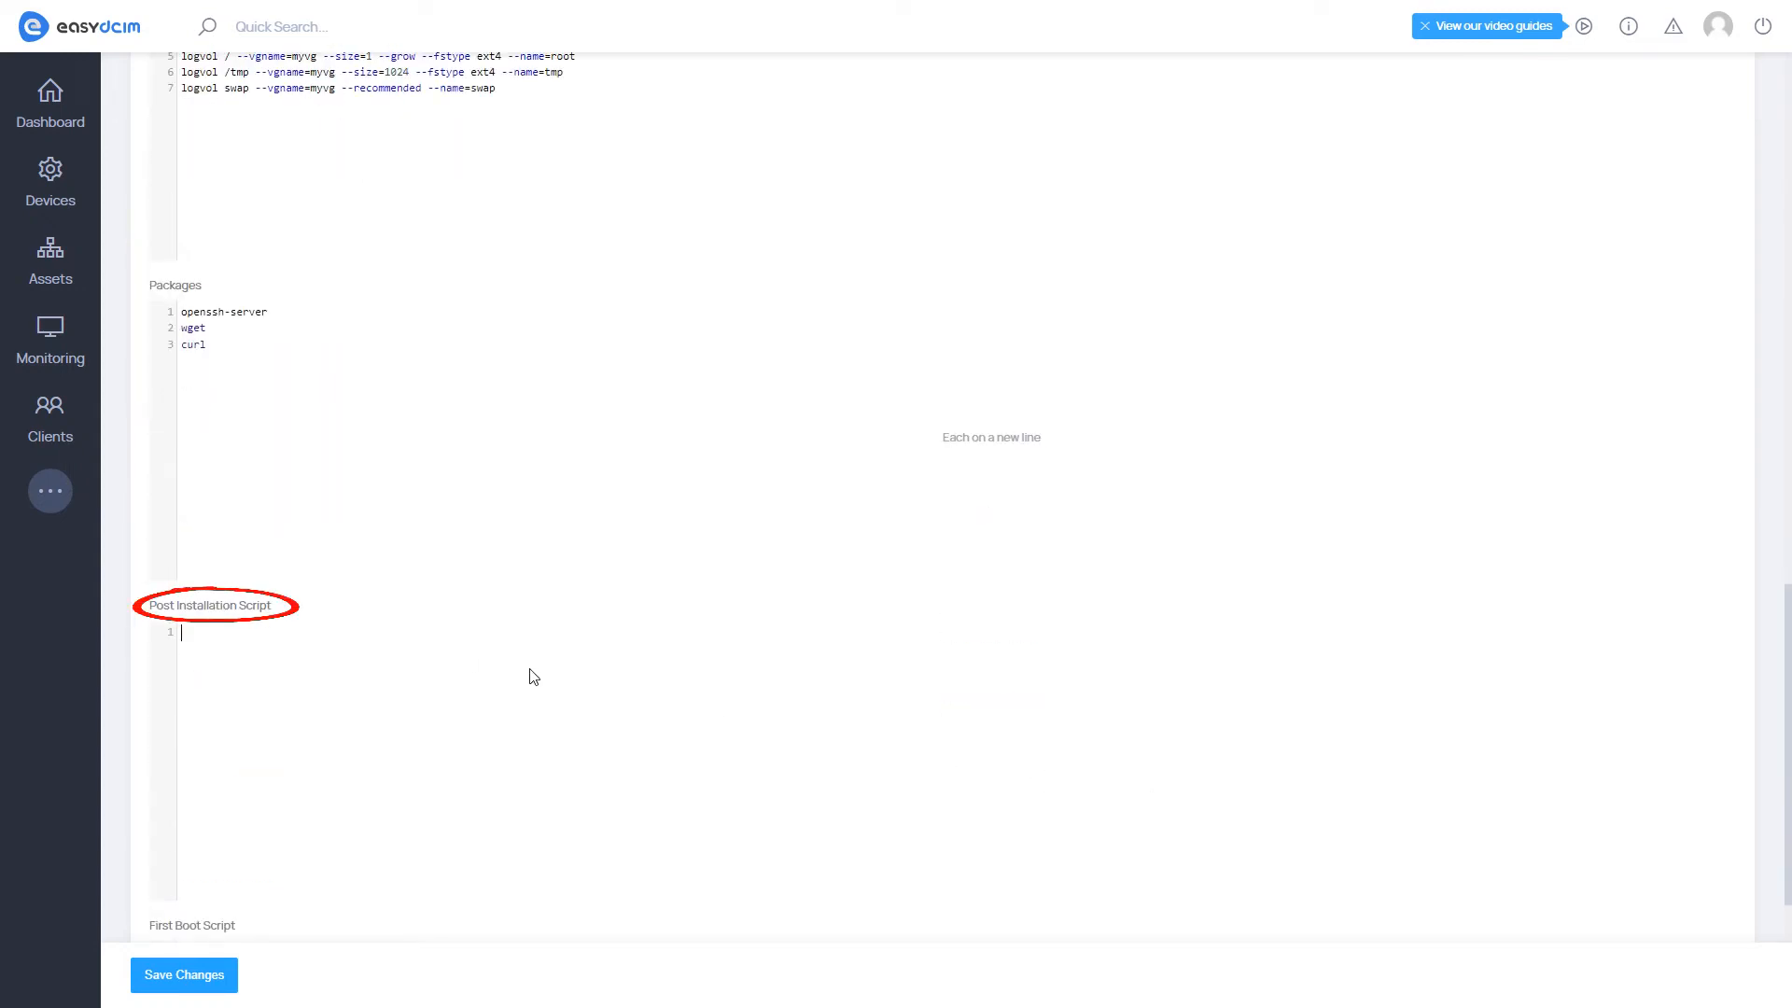
pyautogui.write('mkdir /home/post')
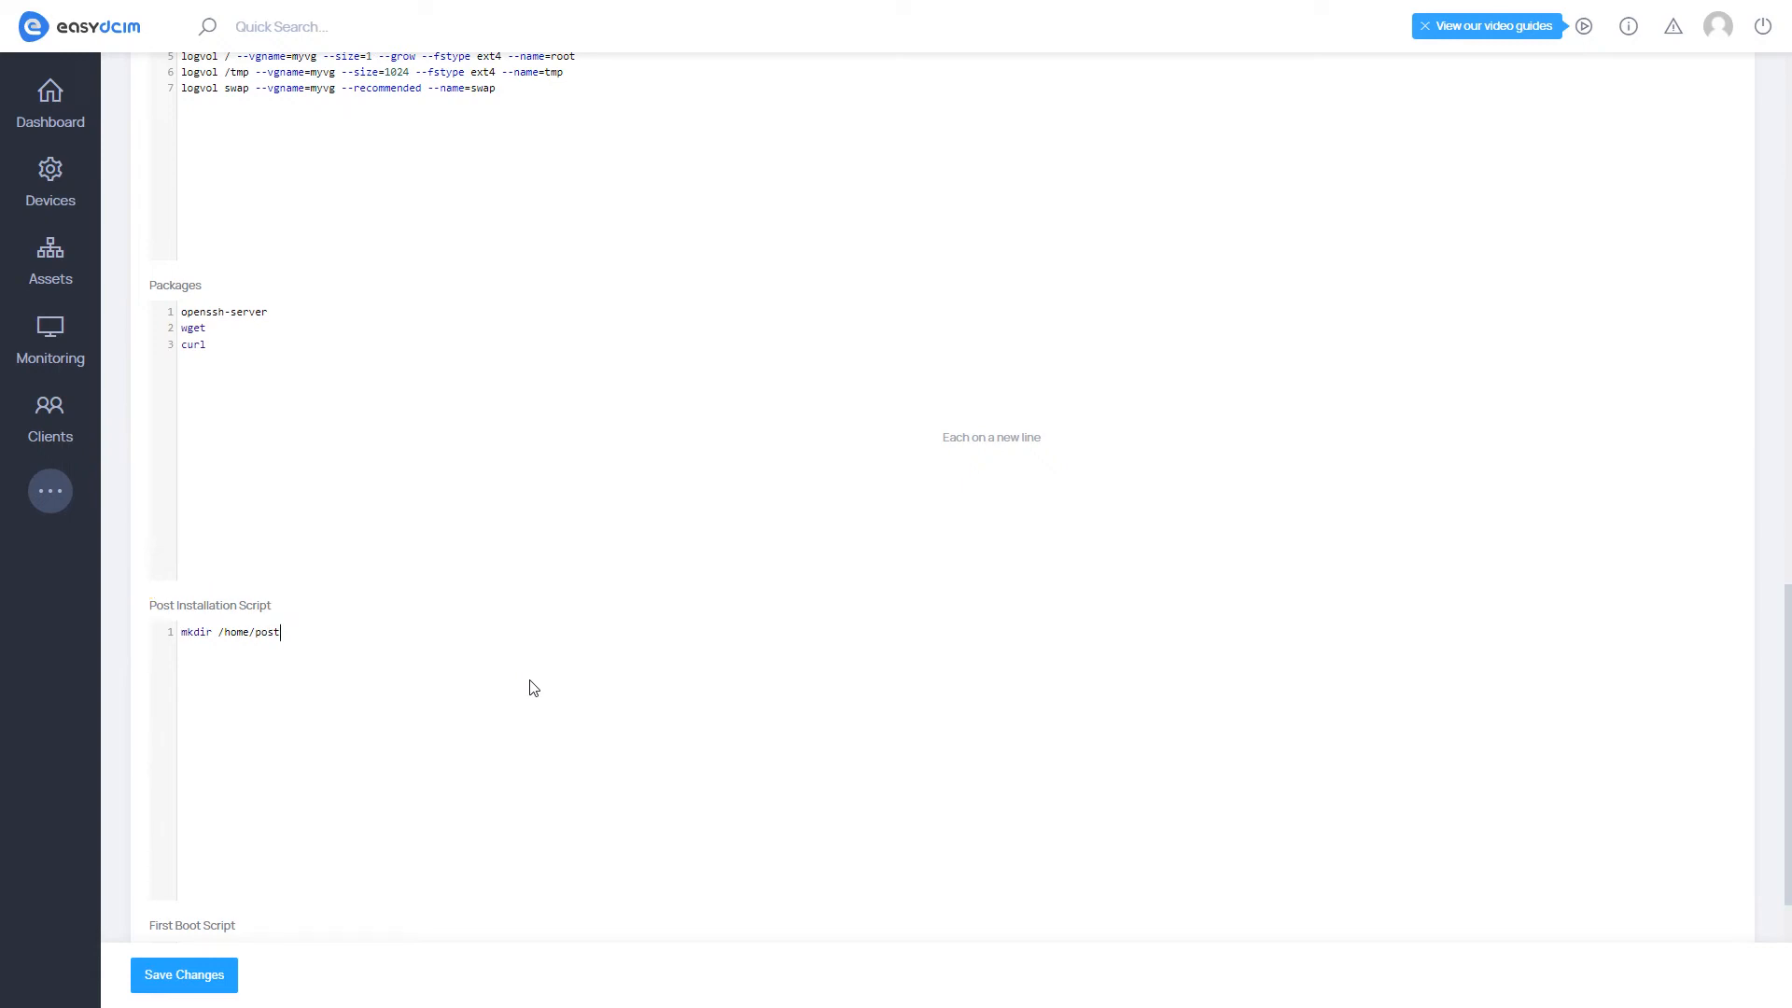
pyautogui.scroll(-3, 439, 826)
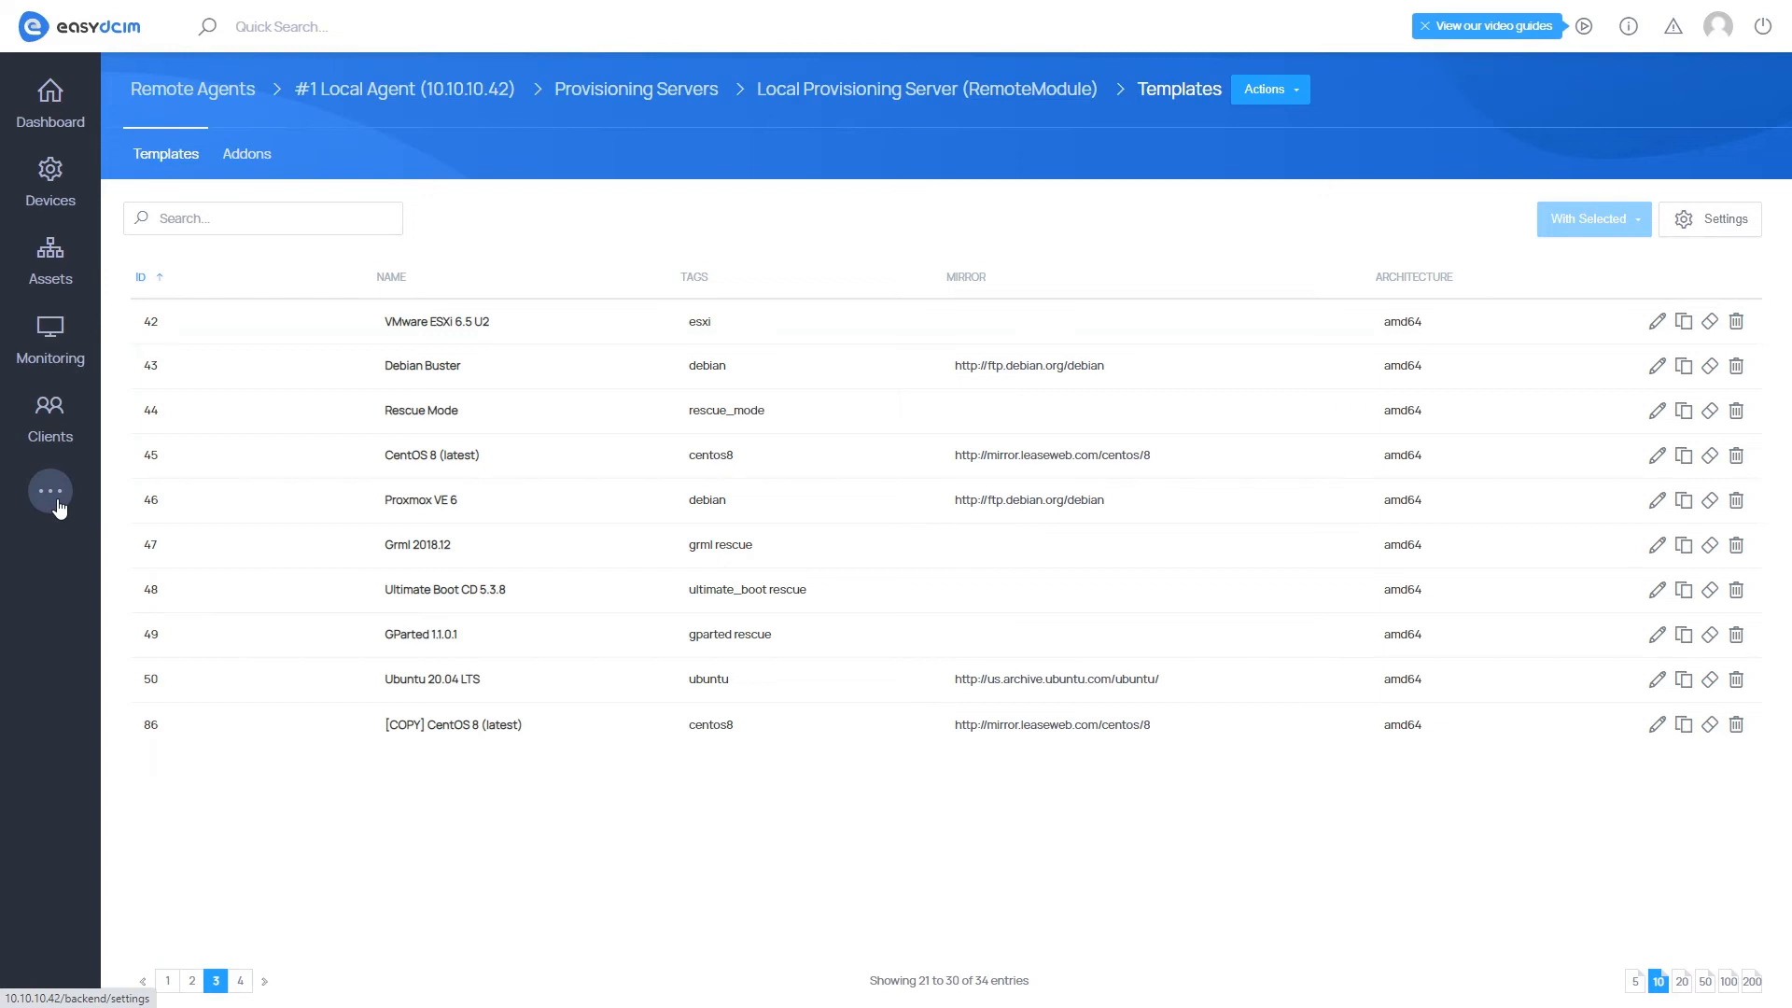
# Review the OS Installation Module's provisioning status and history, including the provisioning log of the #1 Dell R200 entry.
pyautogui.click(56, 501)
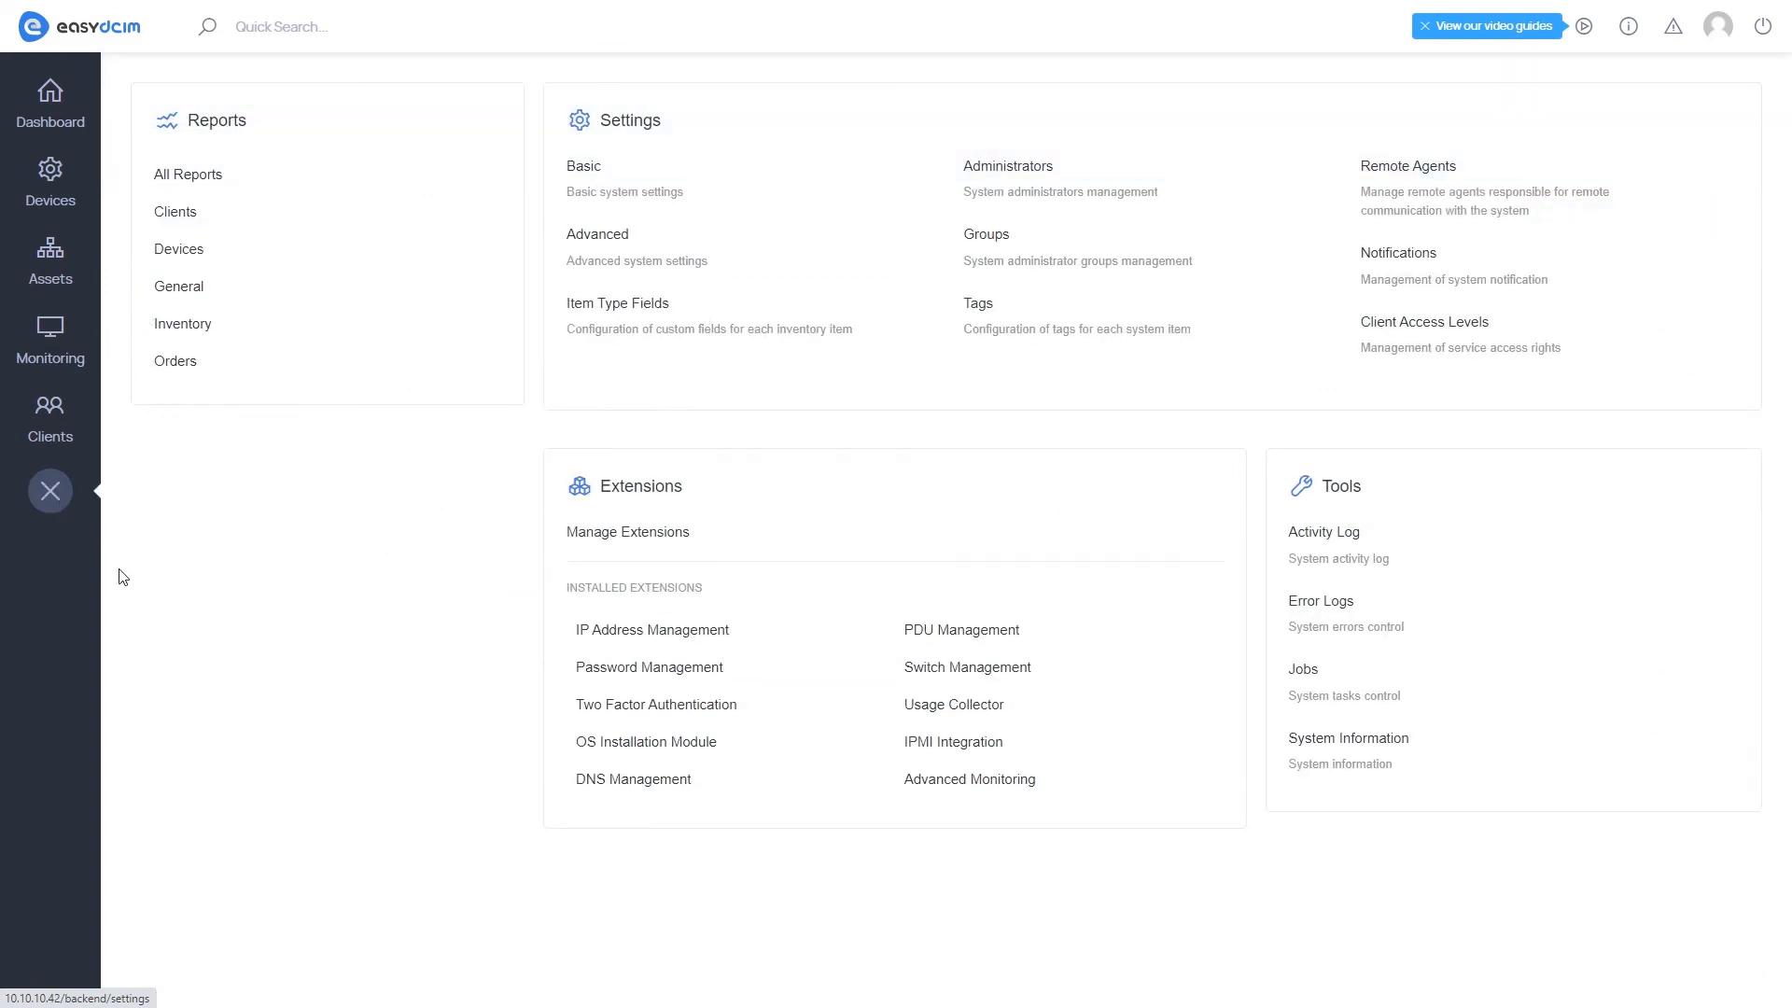
pyautogui.click(644, 742)
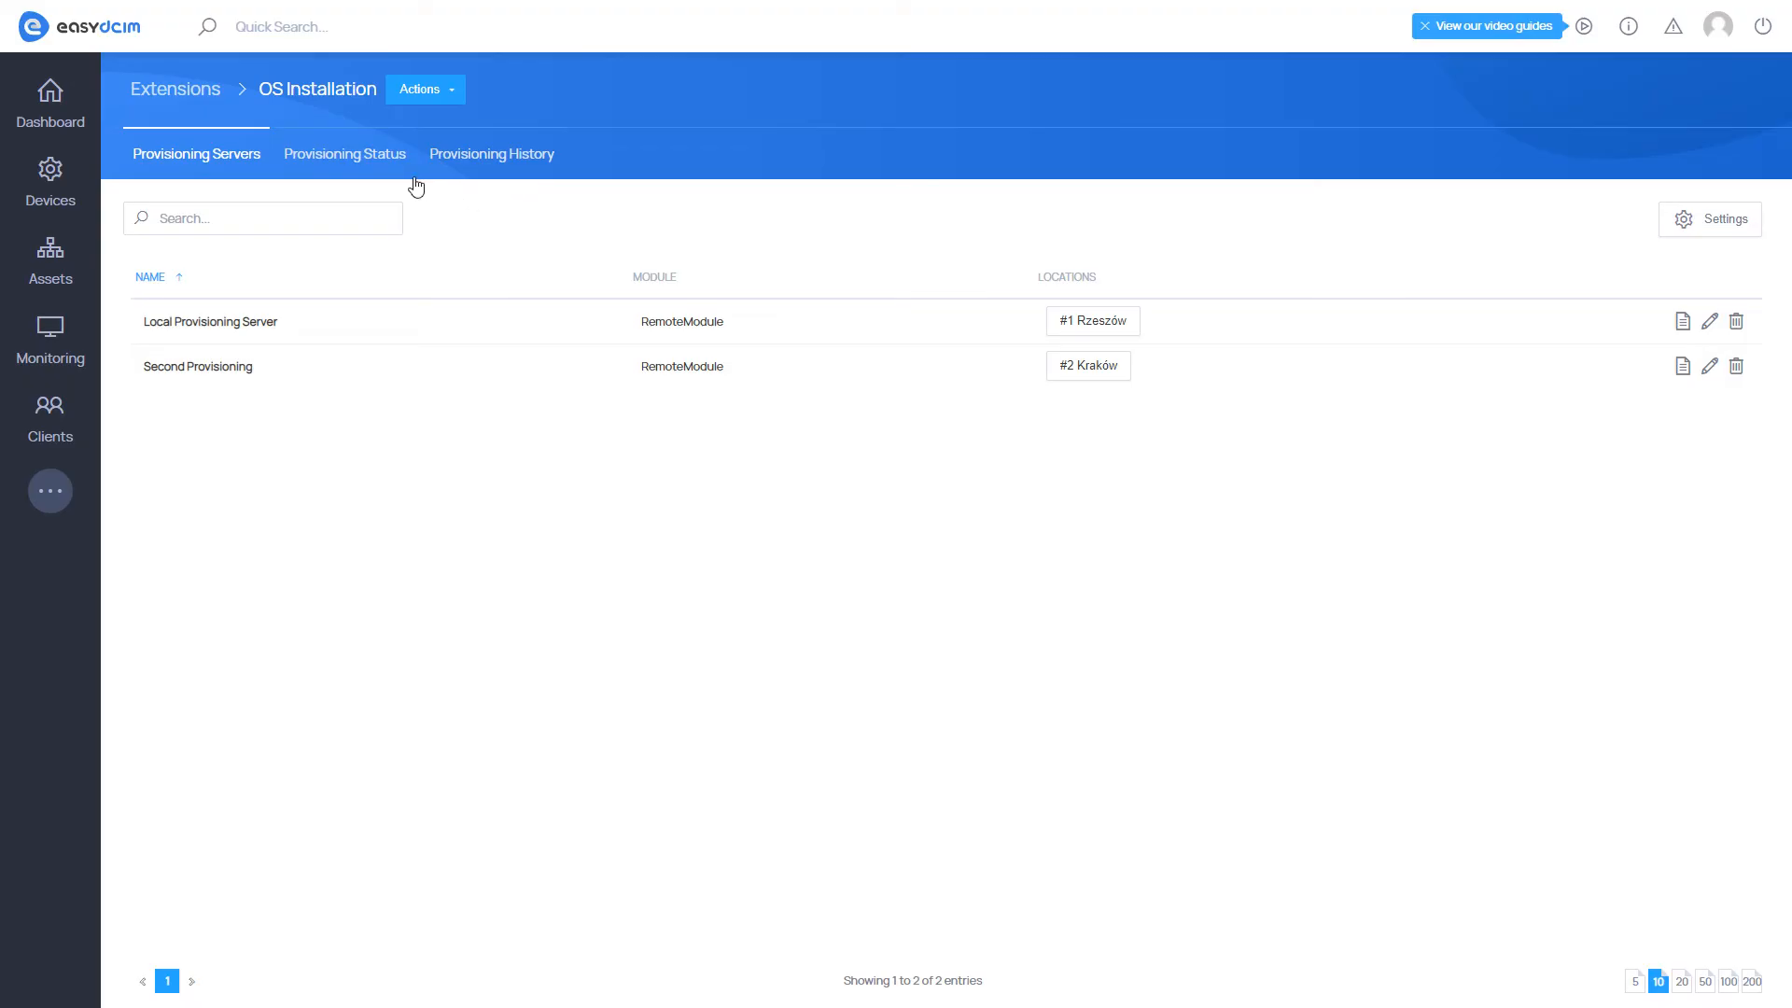
pyautogui.click(406, 176)
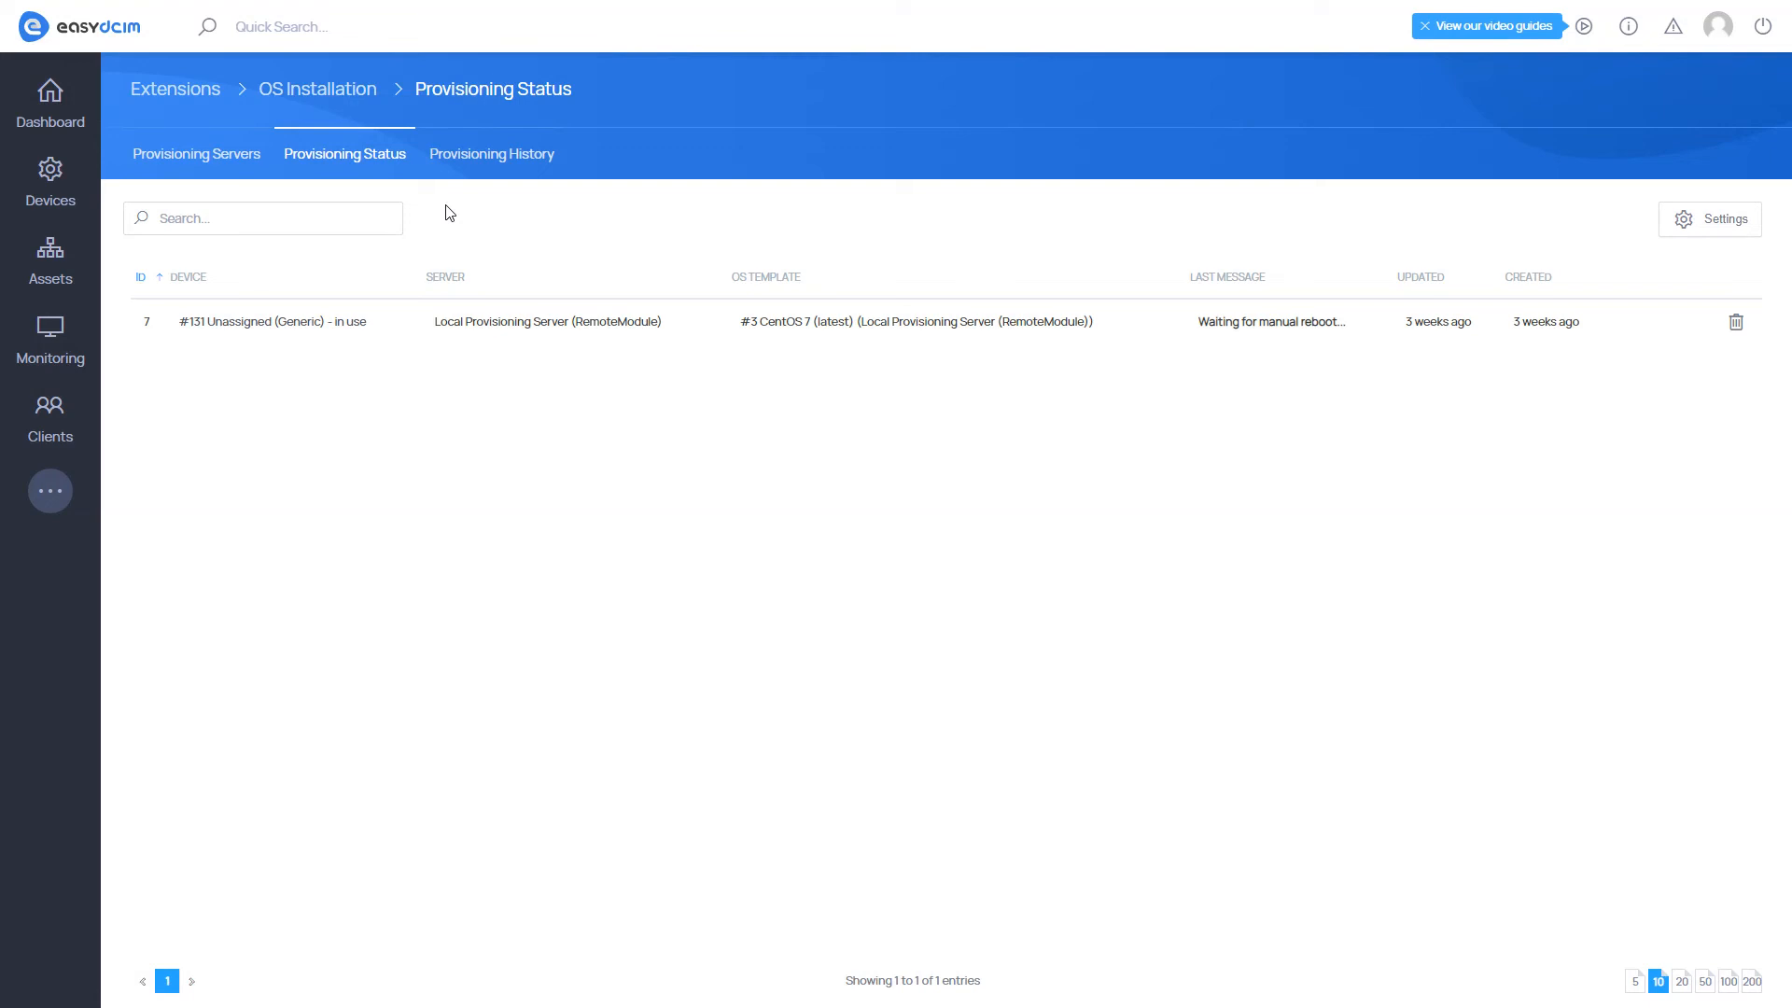
pyautogui.click(487, 158)
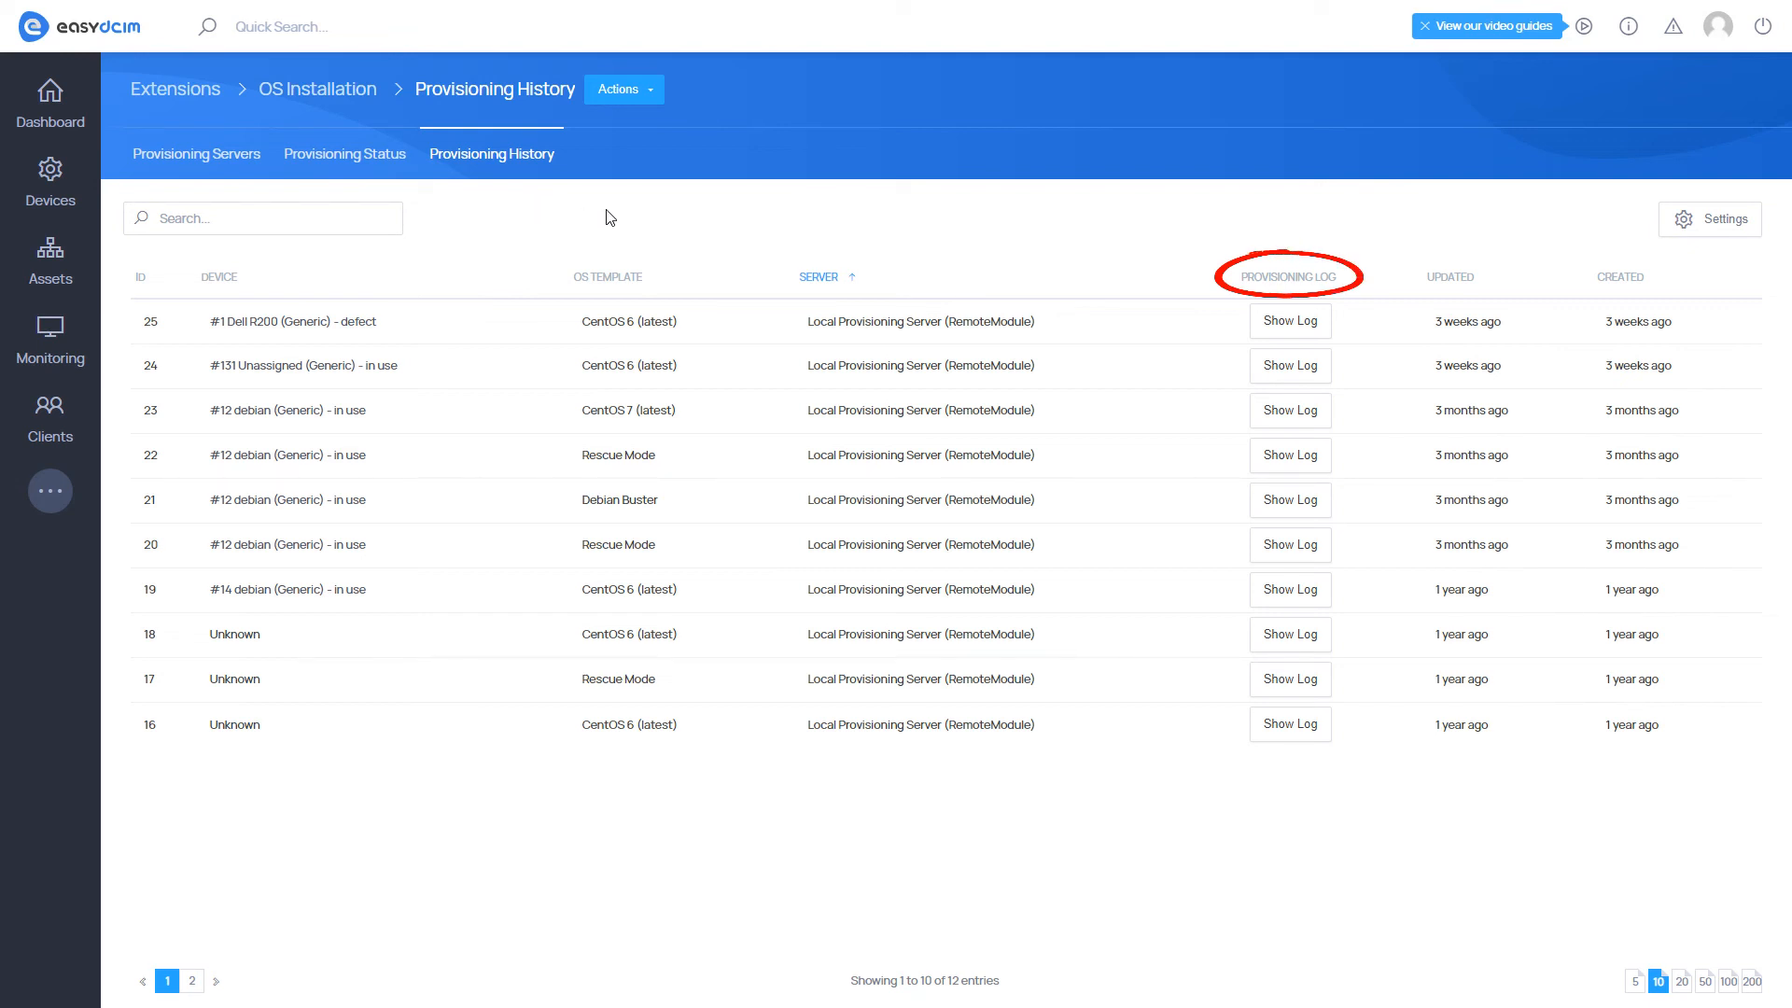
pyautogui.click(1252, 326)
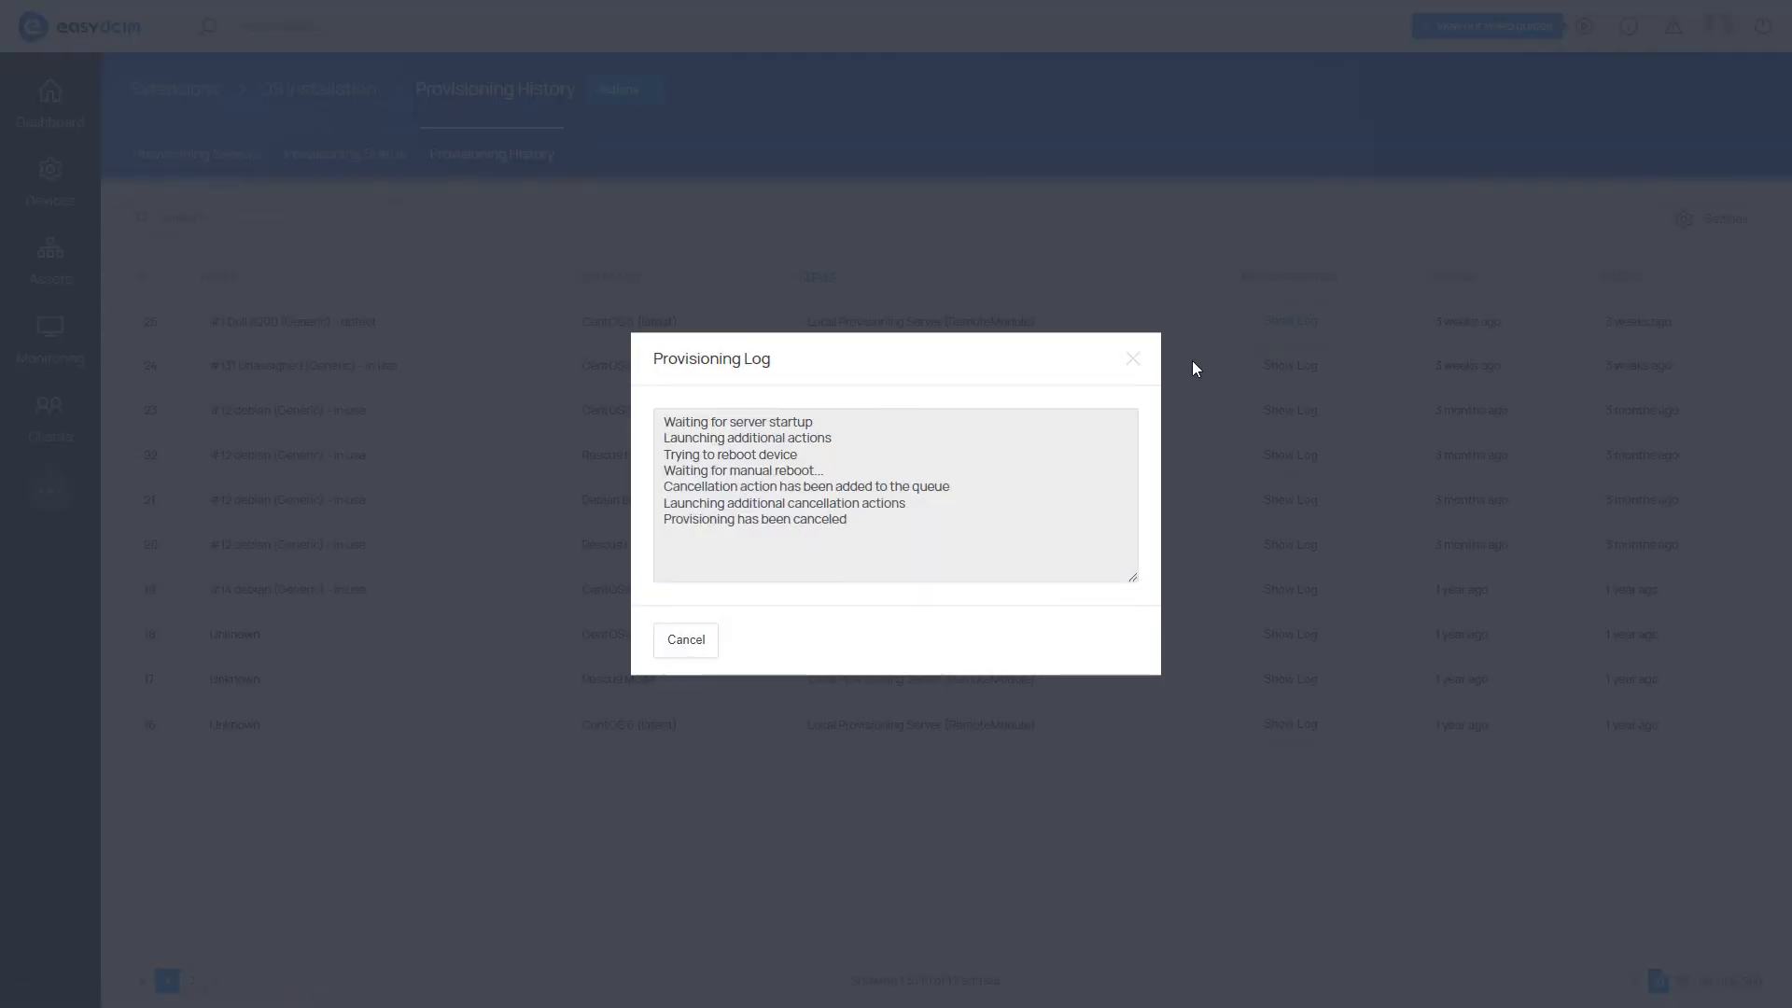
pyautogui.click(1132, 363)
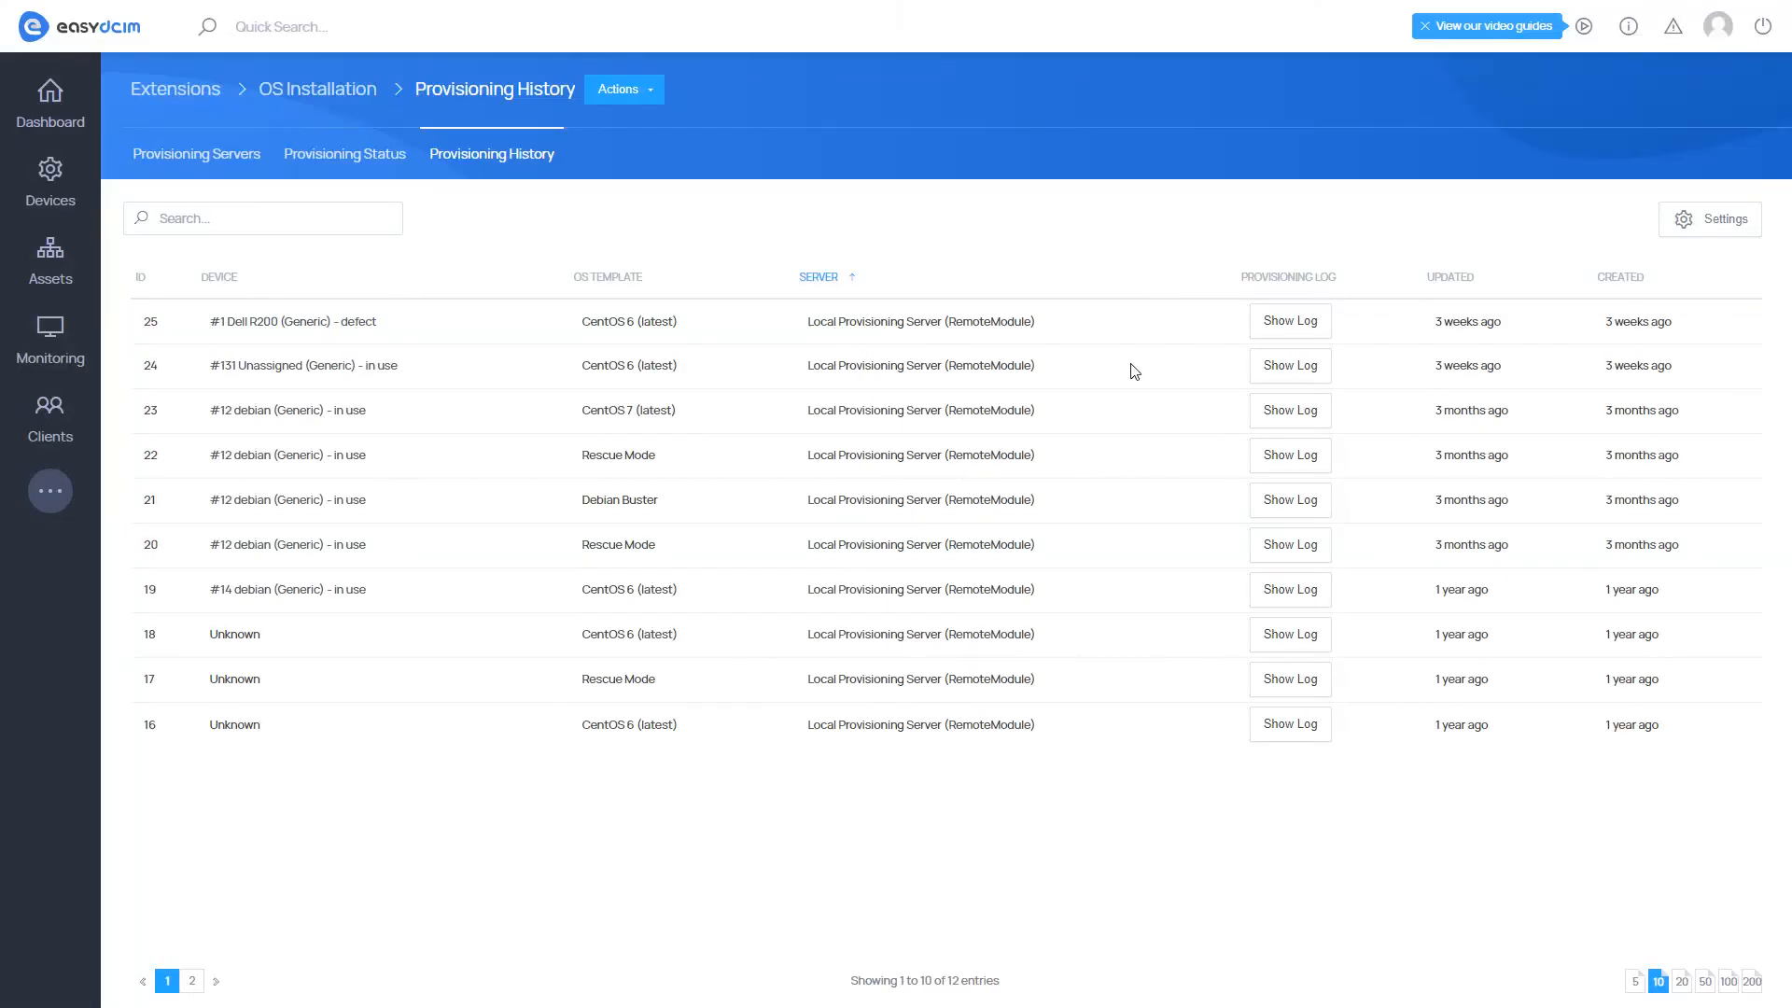